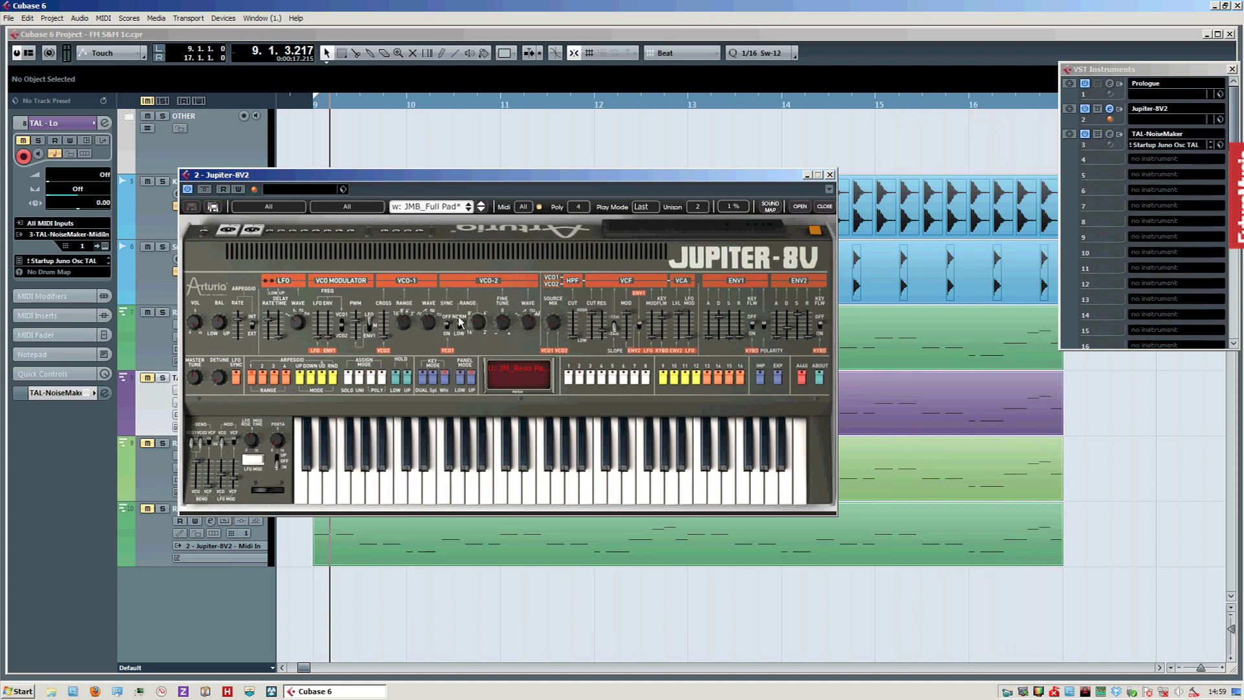
Mute the Kik and SnareClap tracks so the Riff plays alone, and return to the Jupiter-8V2 editor
left_click(425, 146)
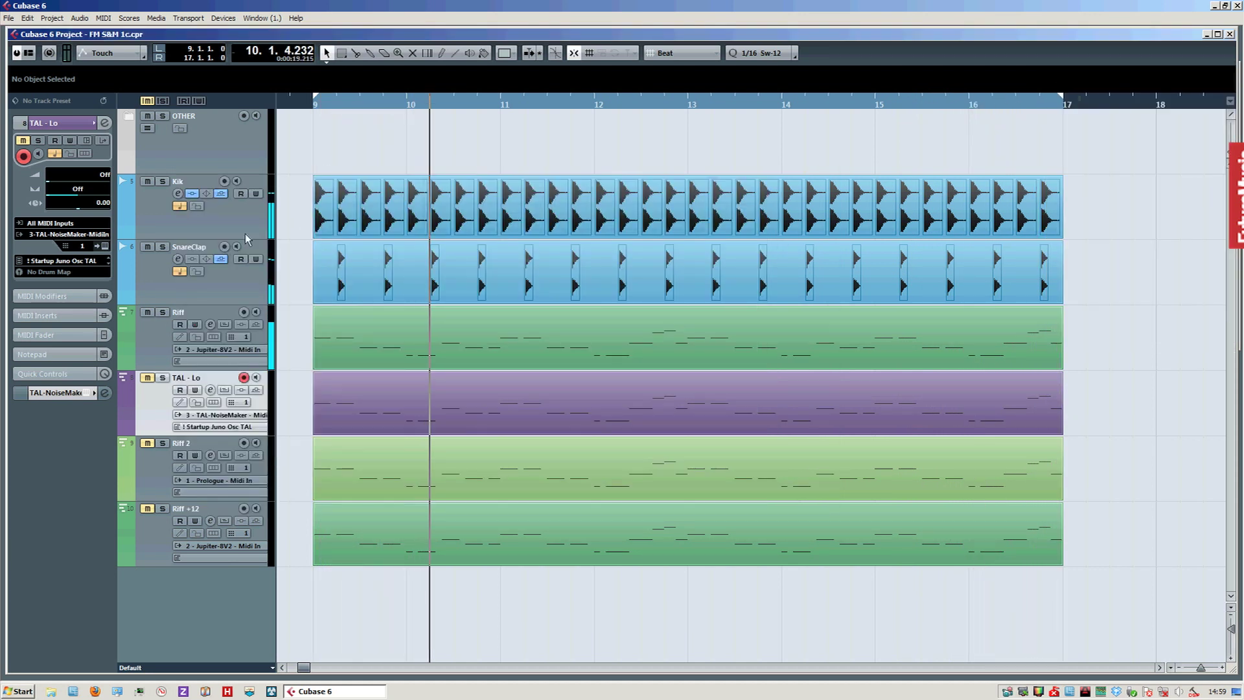
left_click(147, 248)
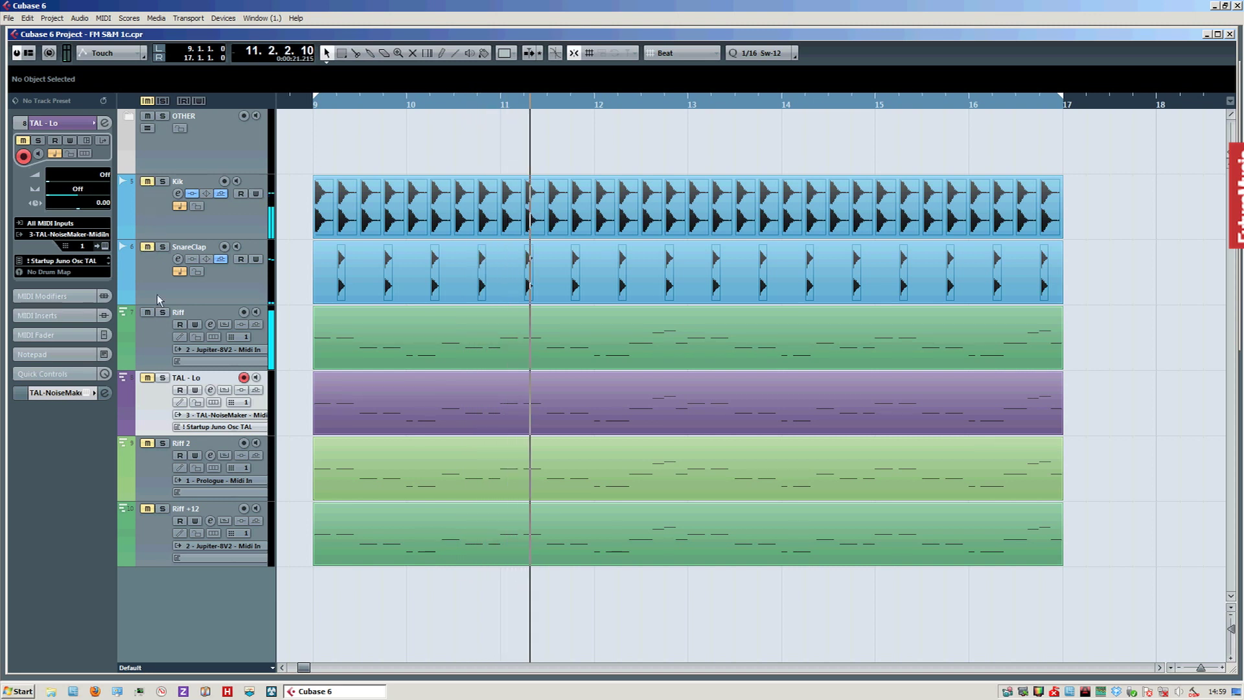
key("ctrl+Tab")
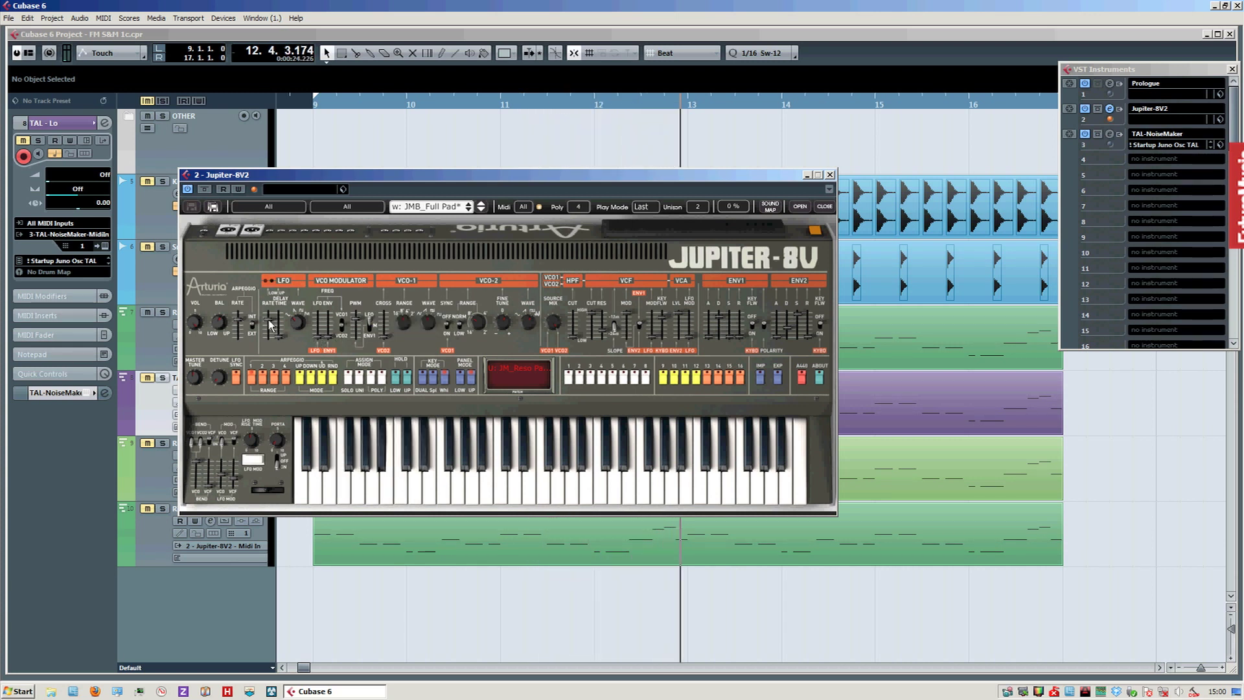
Examine the Jupiter-8V2's LFO rate, LFO pulse-width modulation amount and oscillator source mix, and close the synth
mouse_move(270, 326)
left_mouse_down()
mouse_move(271, 338)
mouse_move(273, 326)
left_mouse_up()
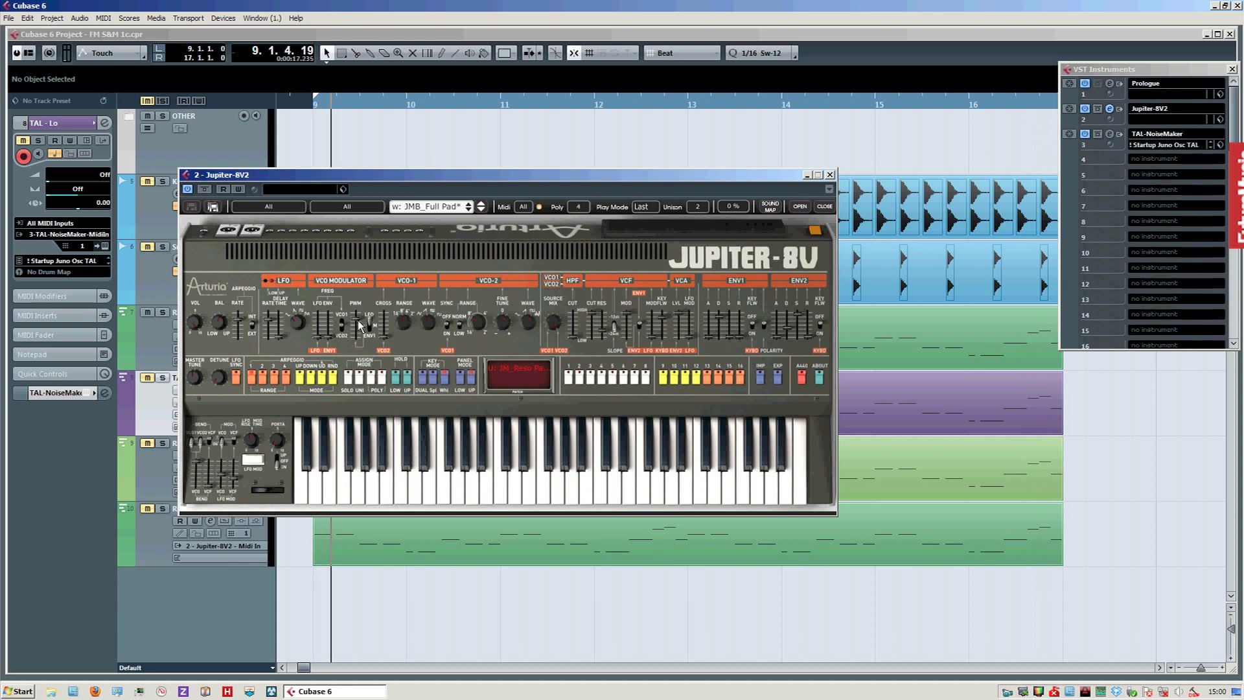
left_click_drag(361, 322, 363, 325)
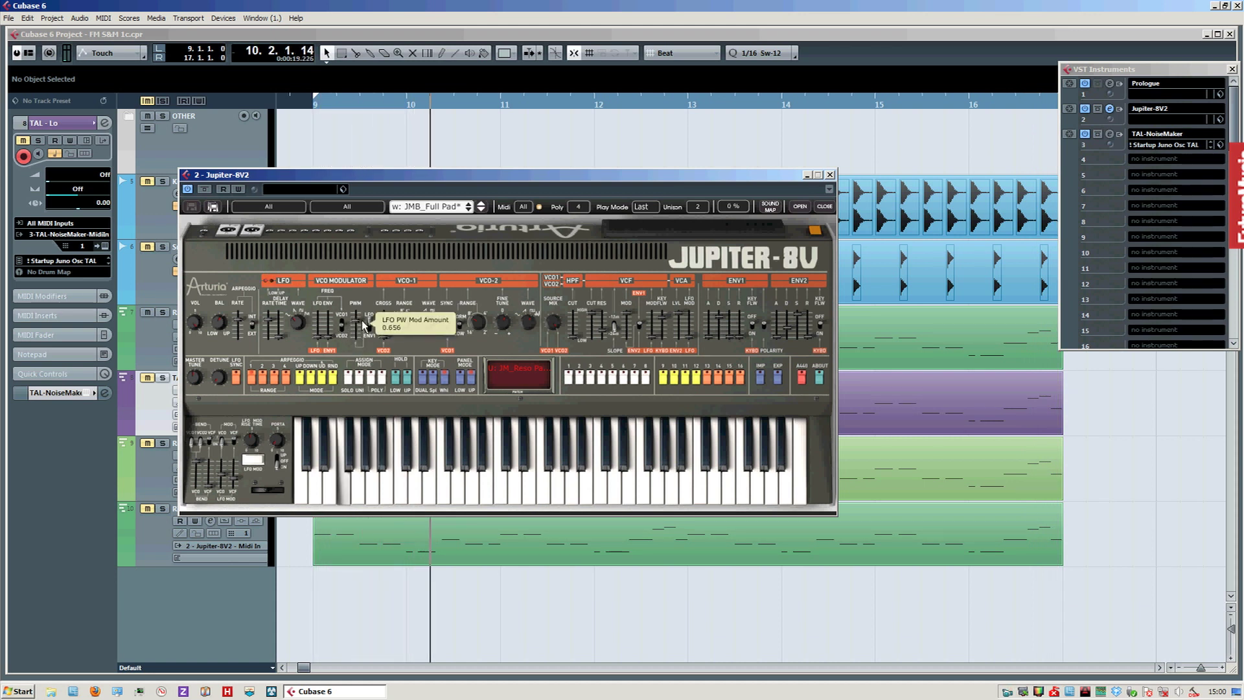
left_click_drag(554, 322, 573, 400)
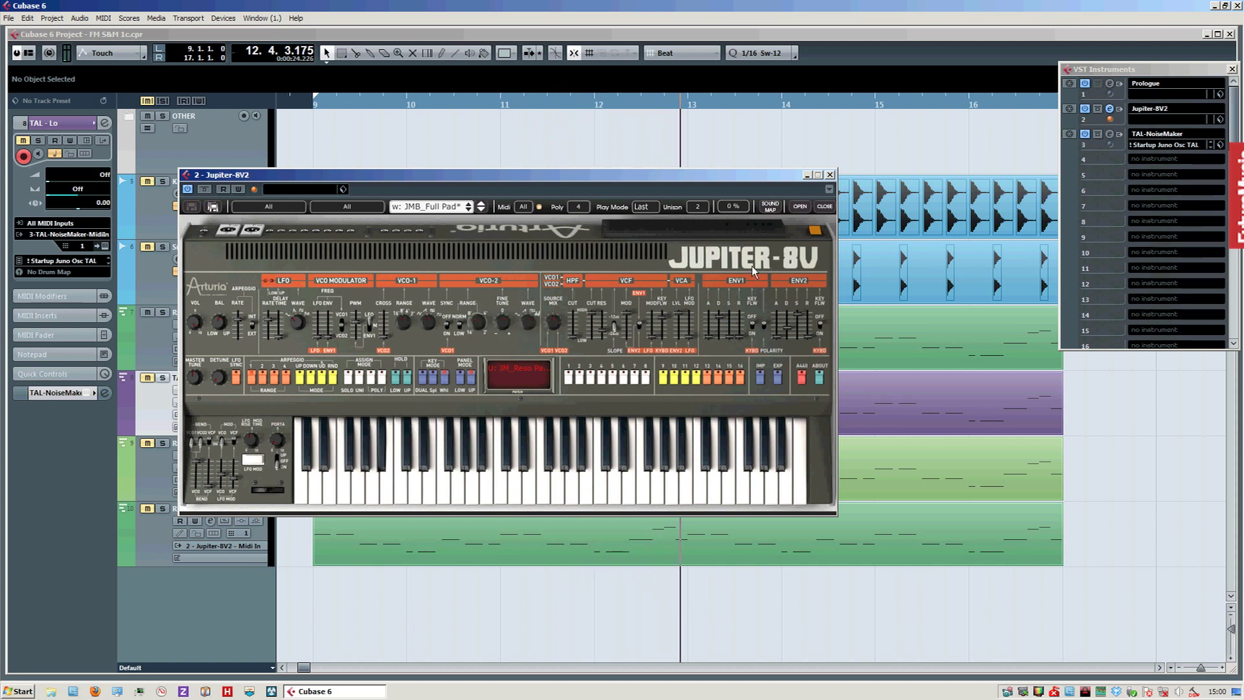
left_click(829, 175)
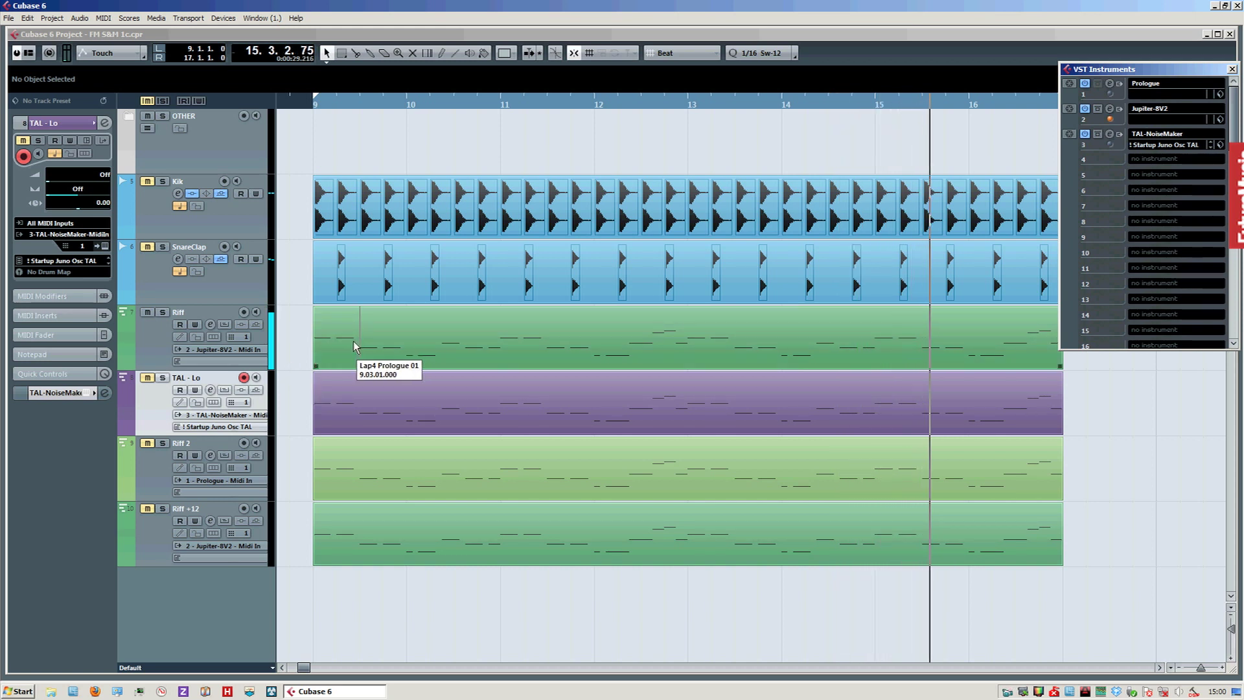
Hide the VST instrument rack, select the TAL - Lo MIDI part and solo its track
key("F11")
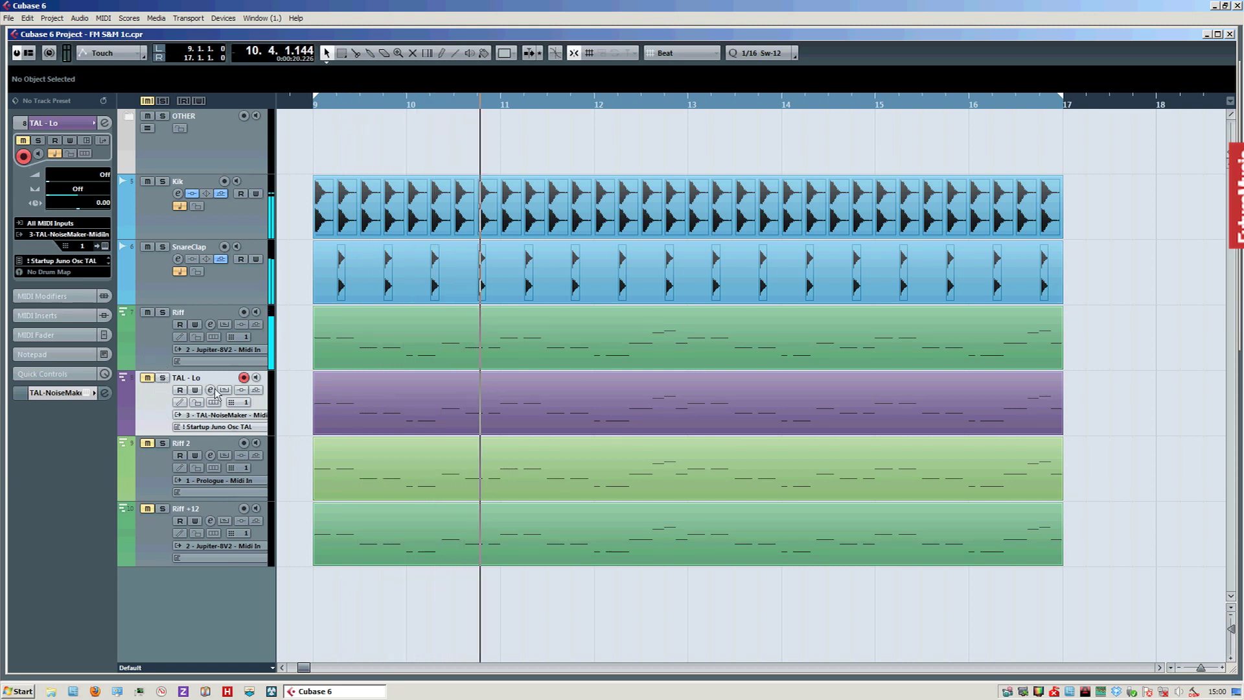
left_click(453, 347)
left_click(457, 408)
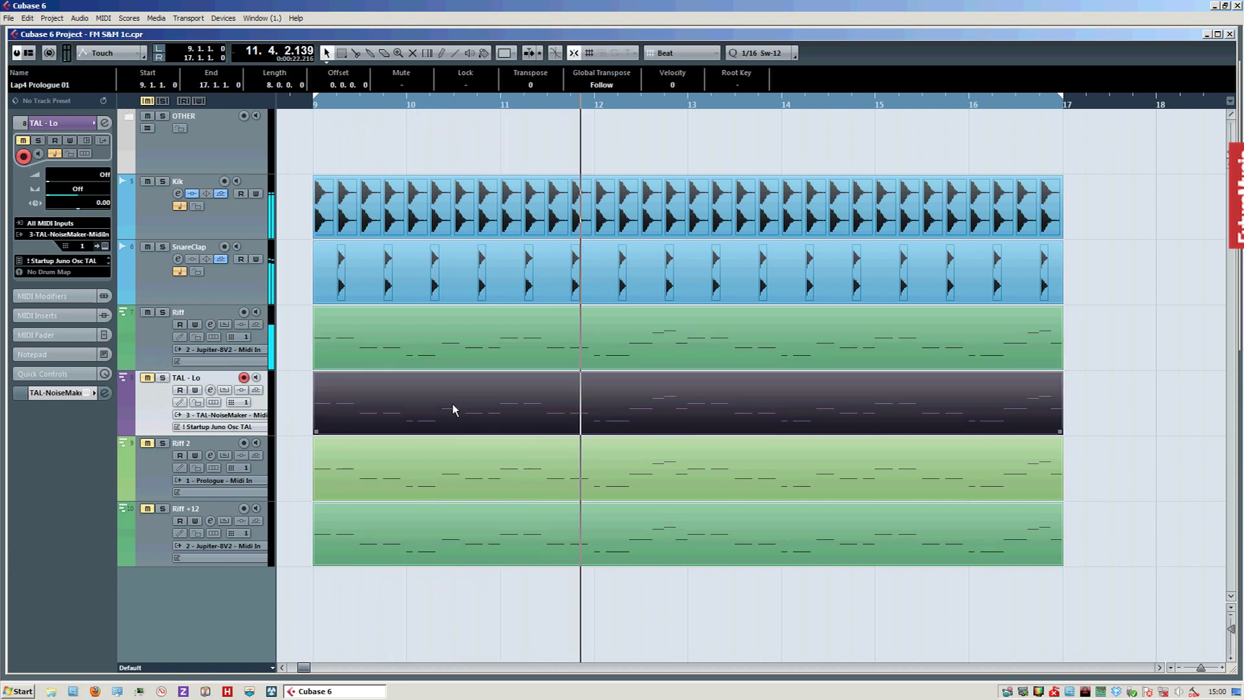
left_click(164, 380)
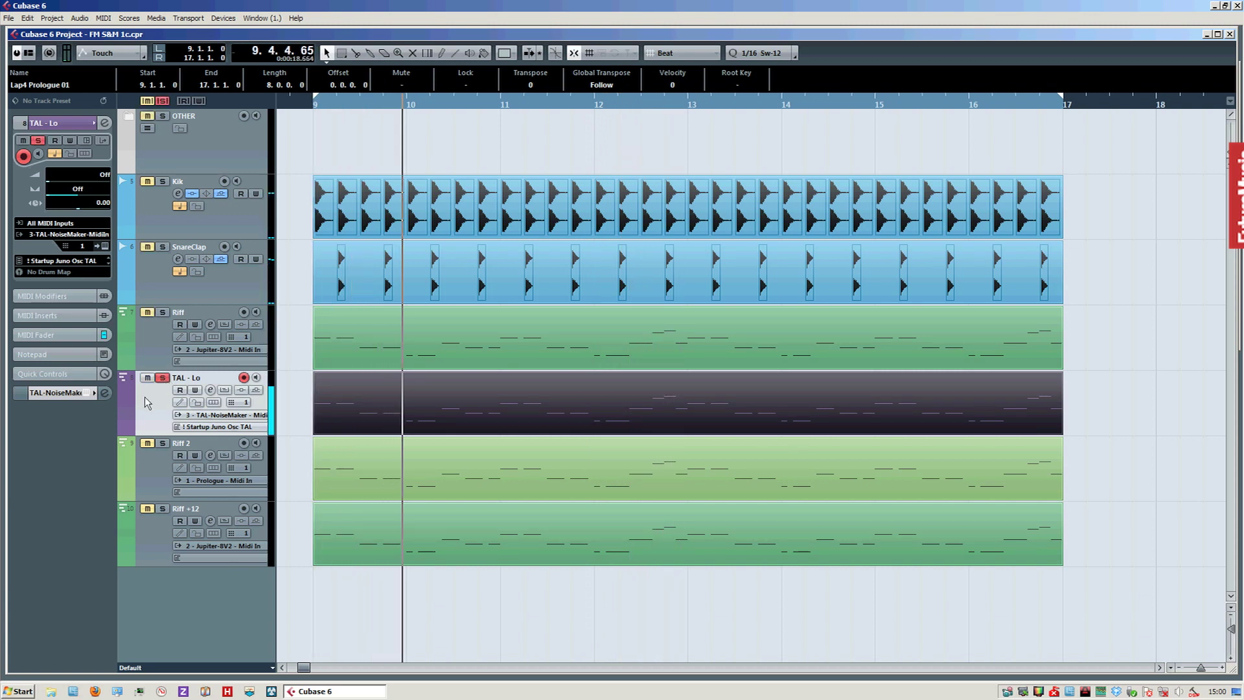
Open the TAL-NoiseMaker's Synth 2 section, look through the filter types and set the filter cutoff to 0.19
key("F11")
left_click(1110, 133)
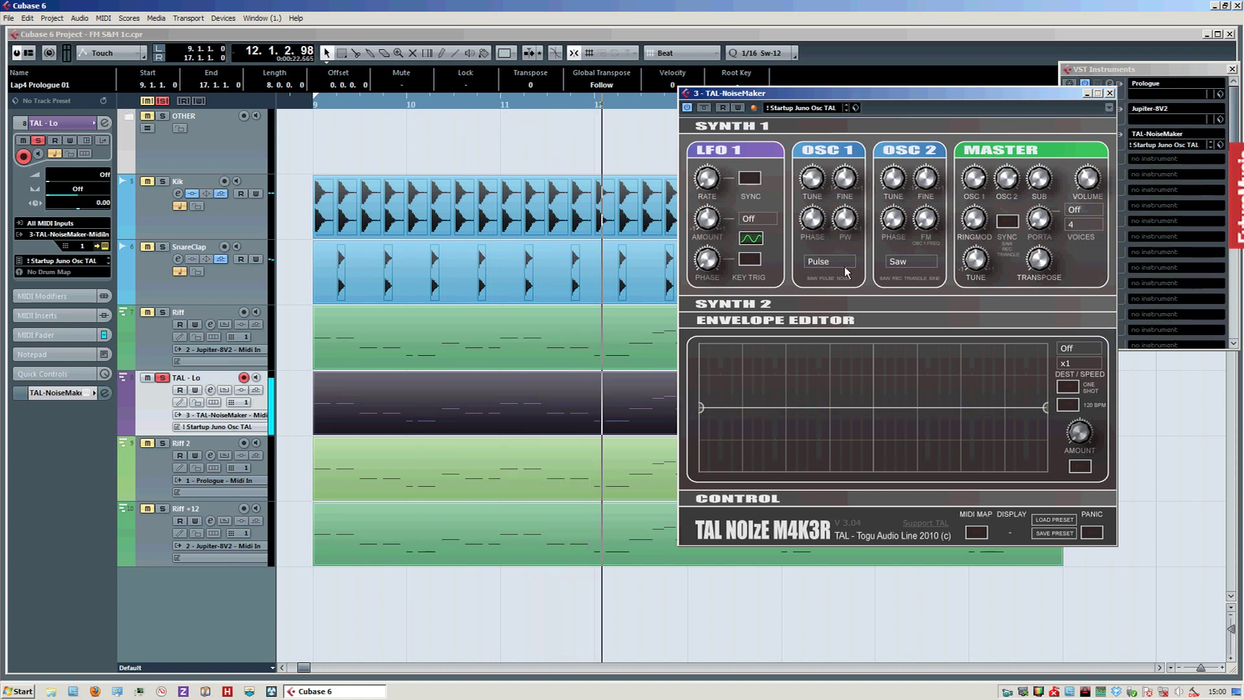
left_click(764, 304)
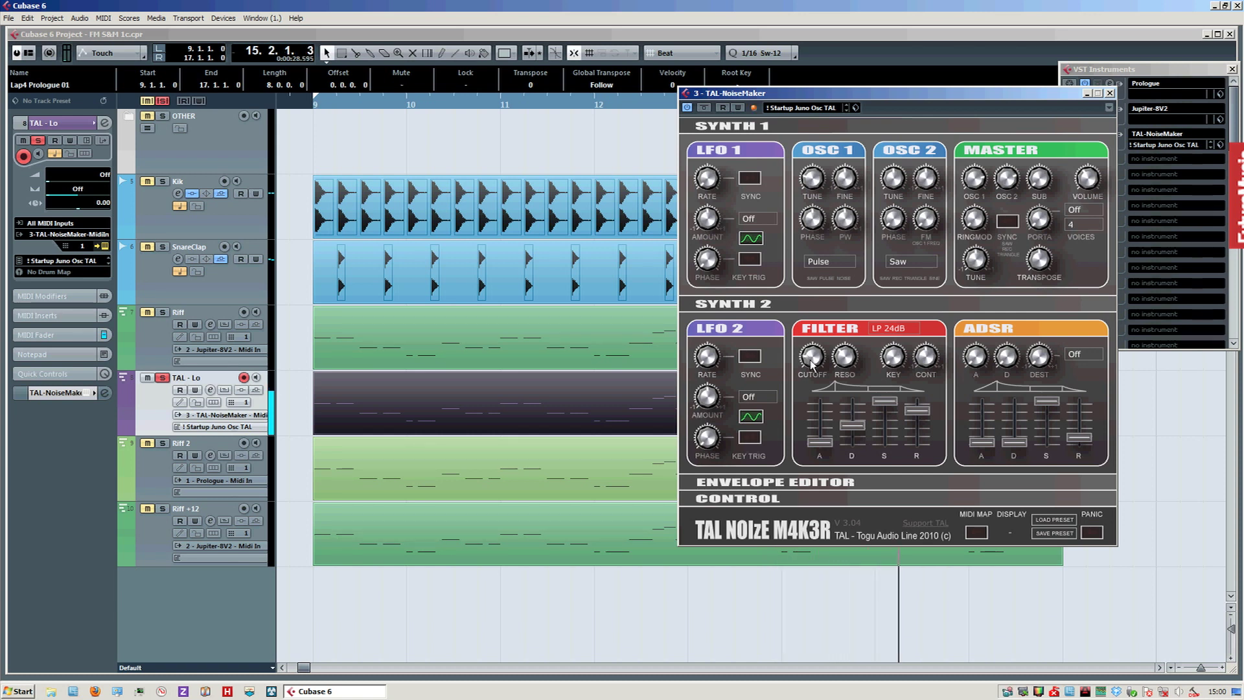
left_click(886, 331)
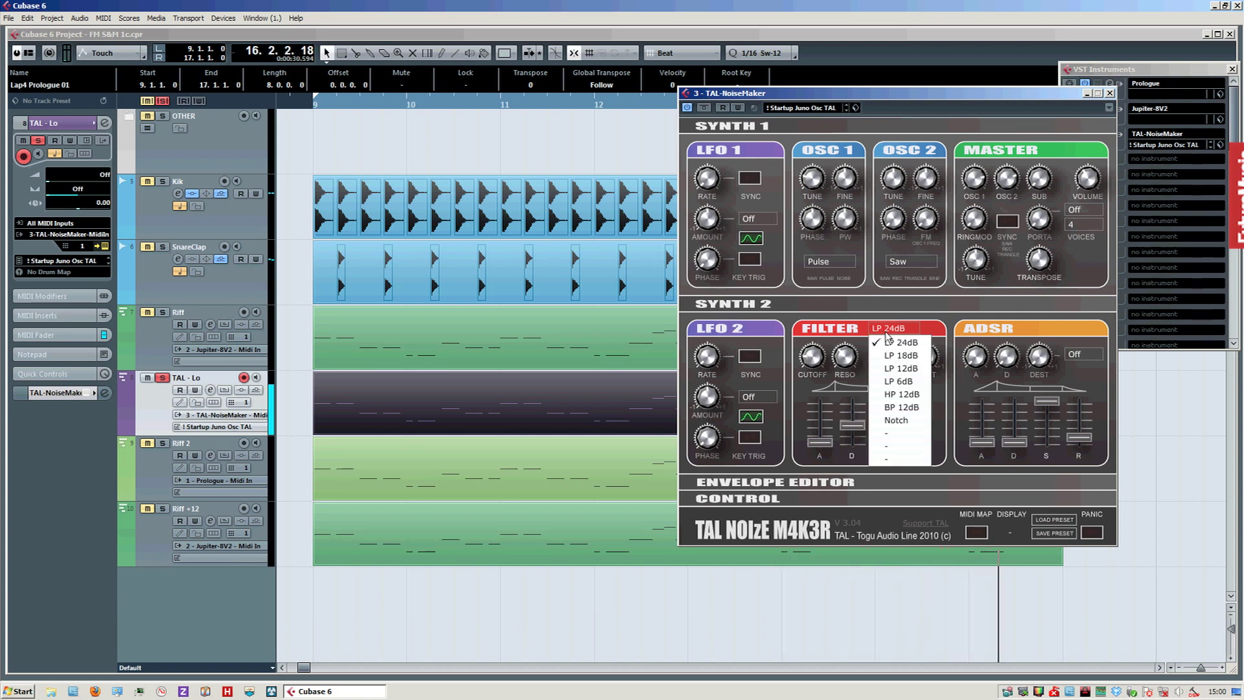
left_click(893, 308)
left_click(794, 304)
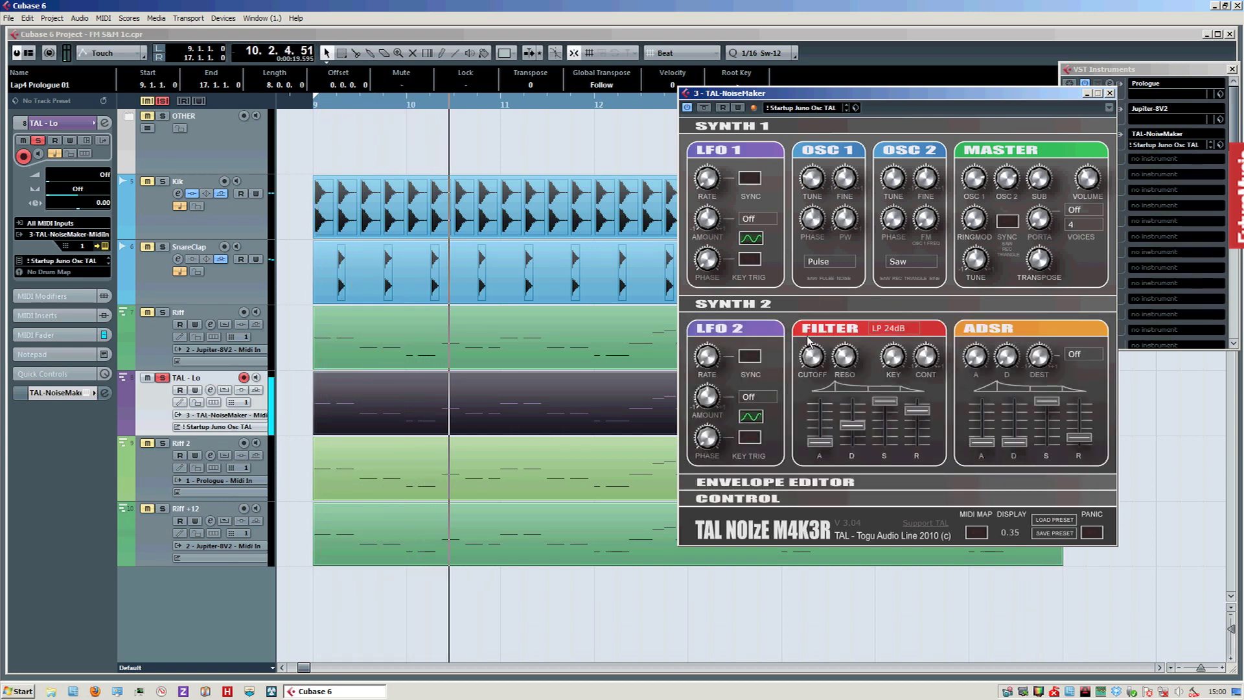
left_click_drag(810, 353, 810, 362)
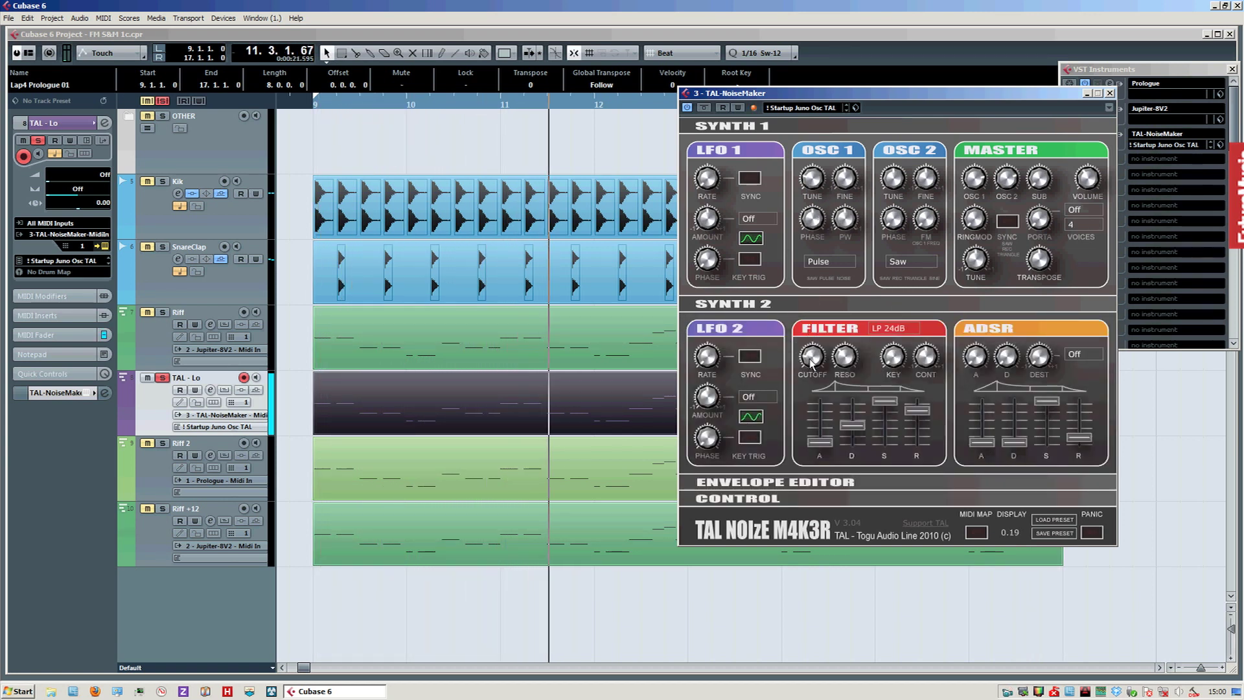
Close the TAL-NoiseMaker, then unsolo and unmute the TAL - Lo track so it plays together with the Riff
left_click(1109, 93)
left_click(162, 378)
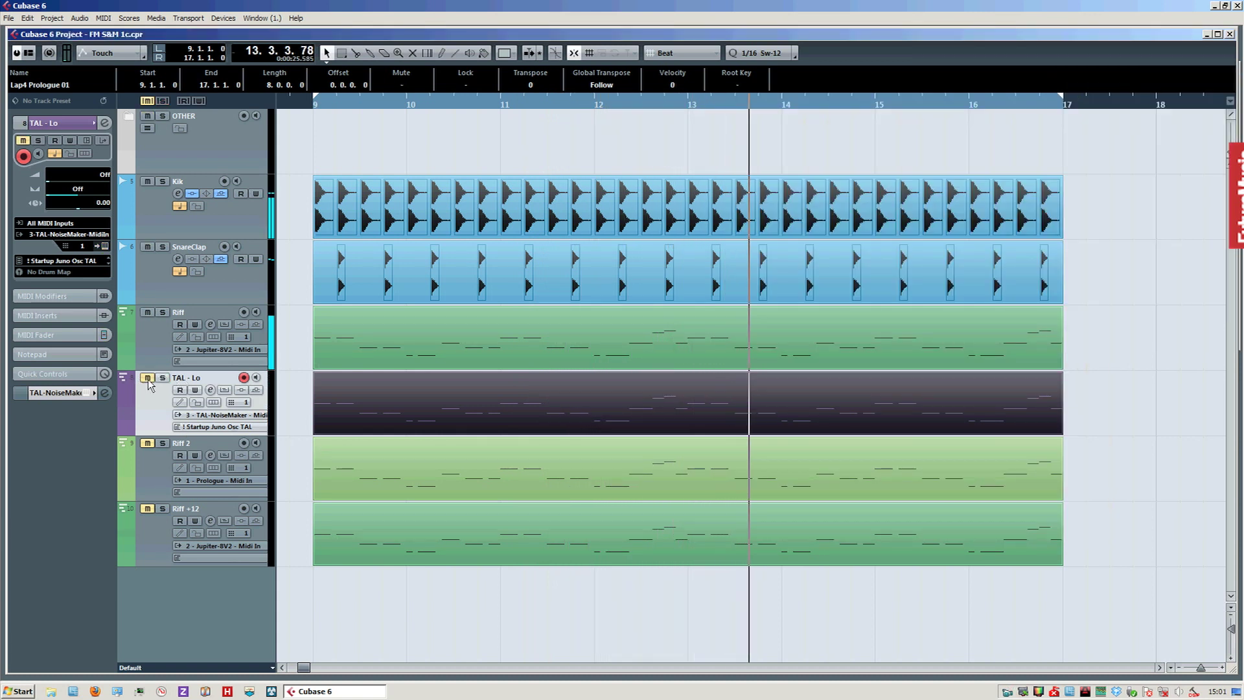
left_click(147, 312)
left_click(147, 312)
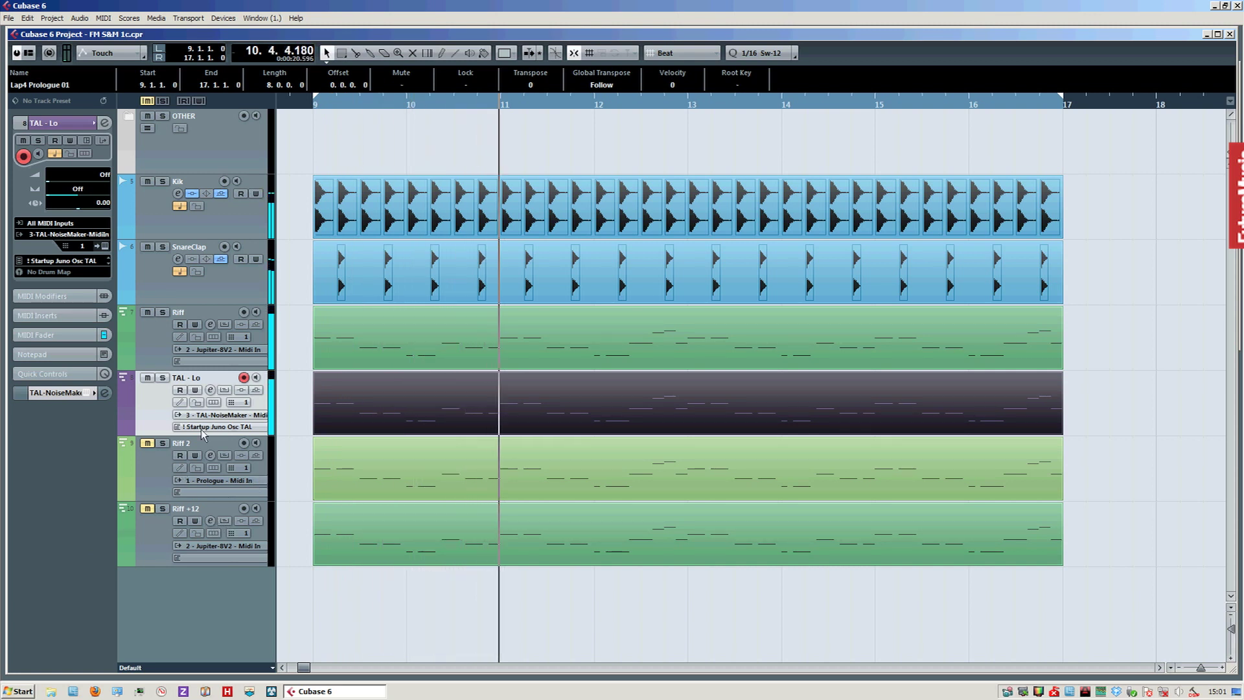
Solo the Jupiter-8V2 channel in the mixer and take its StereoDelay insert out of bypass, and close the mixer
key("F3")
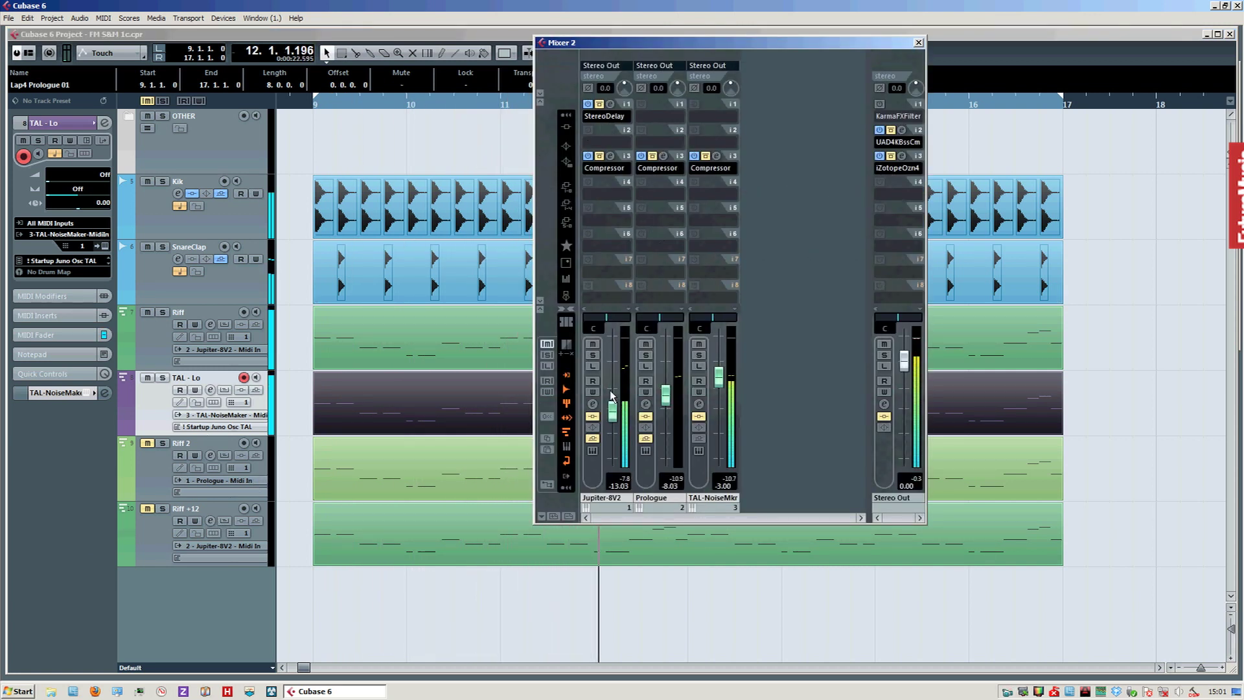
left_click(592, 355)
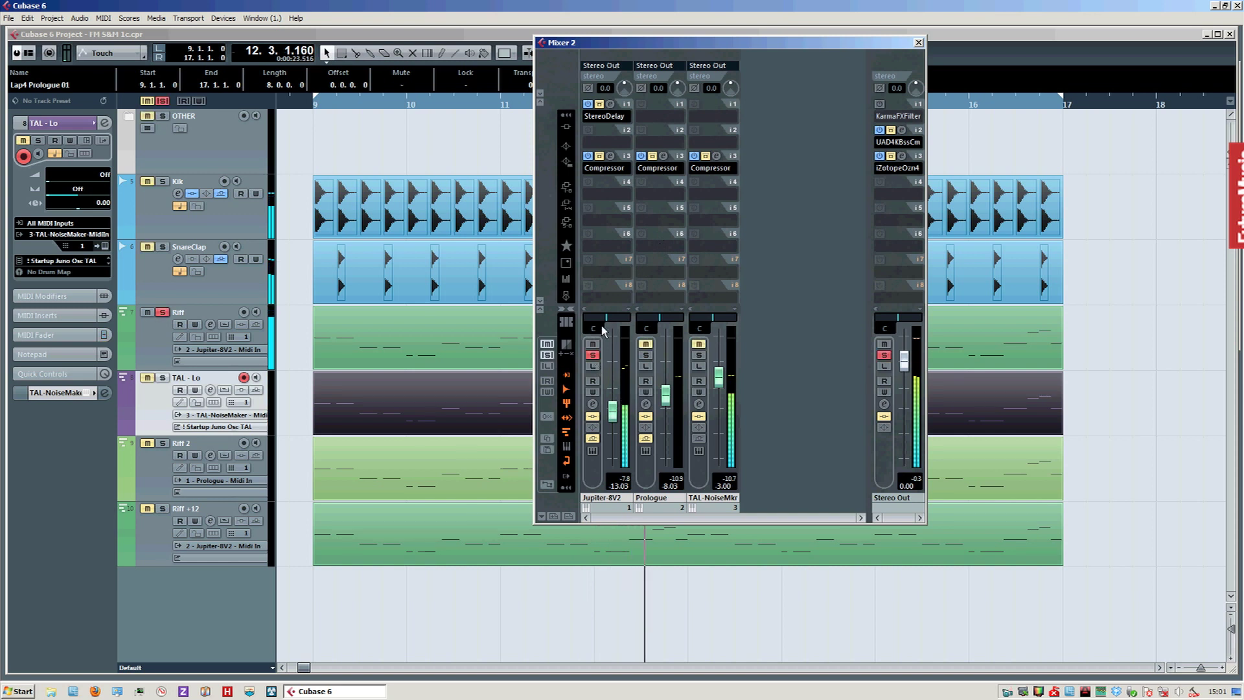
left_click(610, 104)
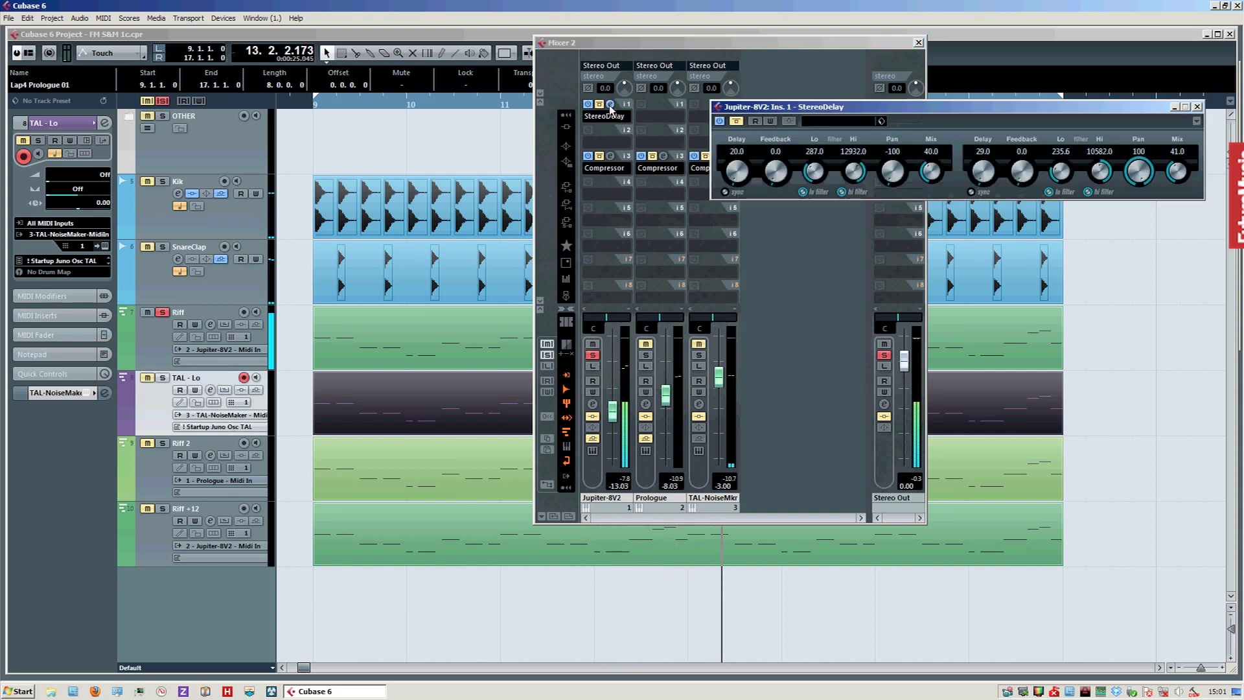
left_click(738, 122)
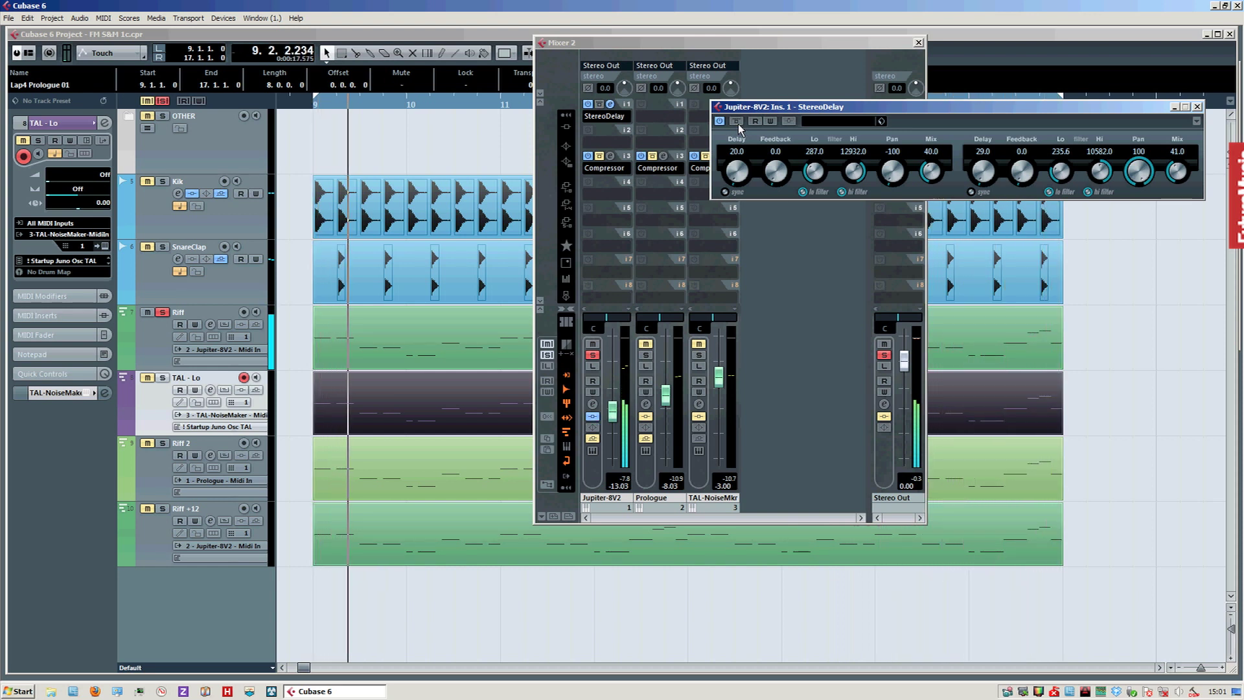
left_click(1197, 107)
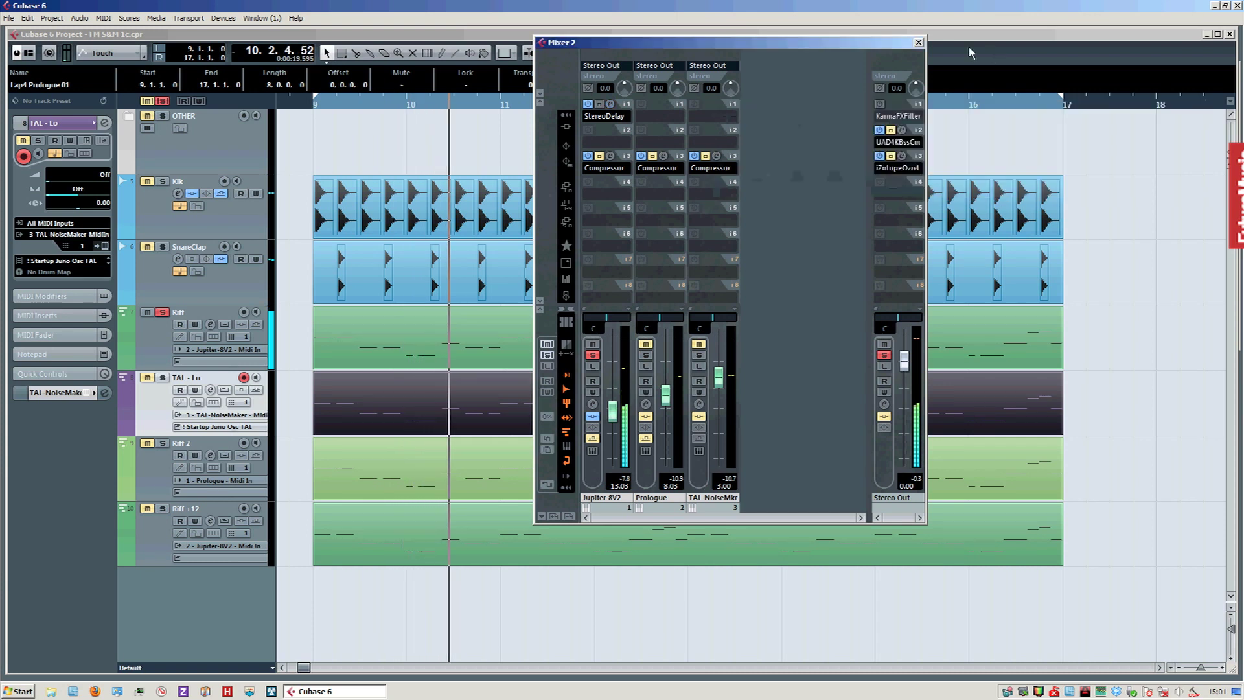
left_click(919, 42)
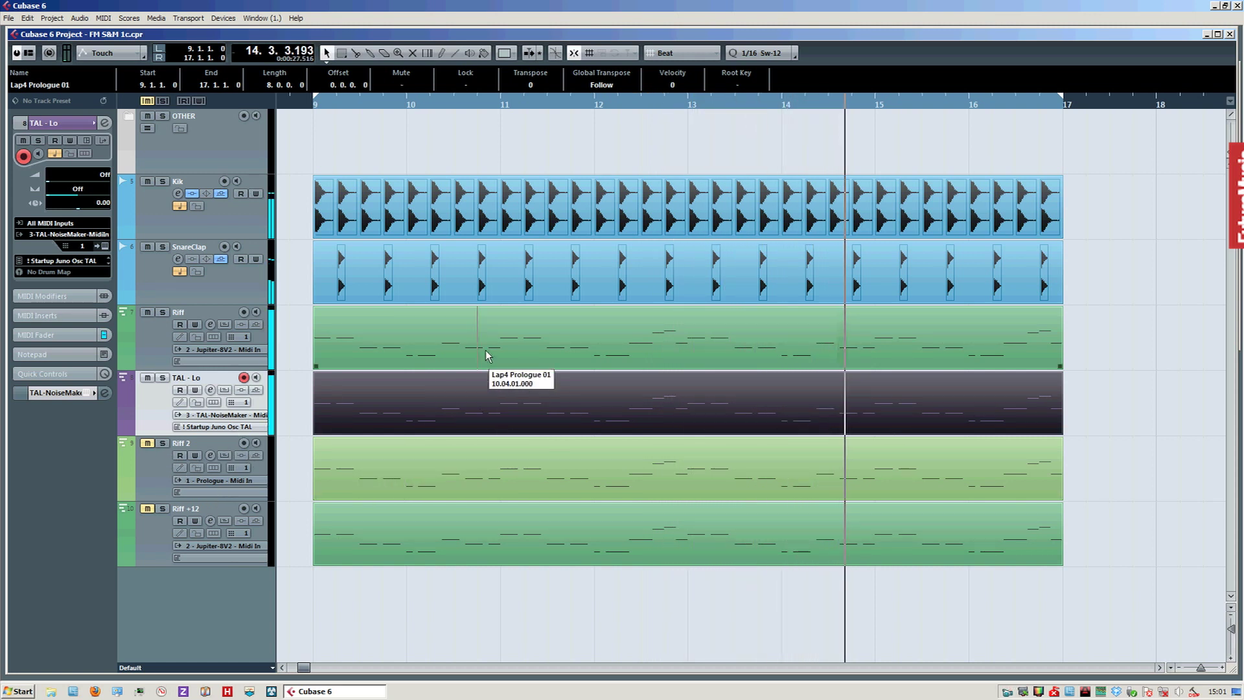
Select the Riff 2 part, solo its track and open the Prologue synth that plays it
left_click(504, 476)
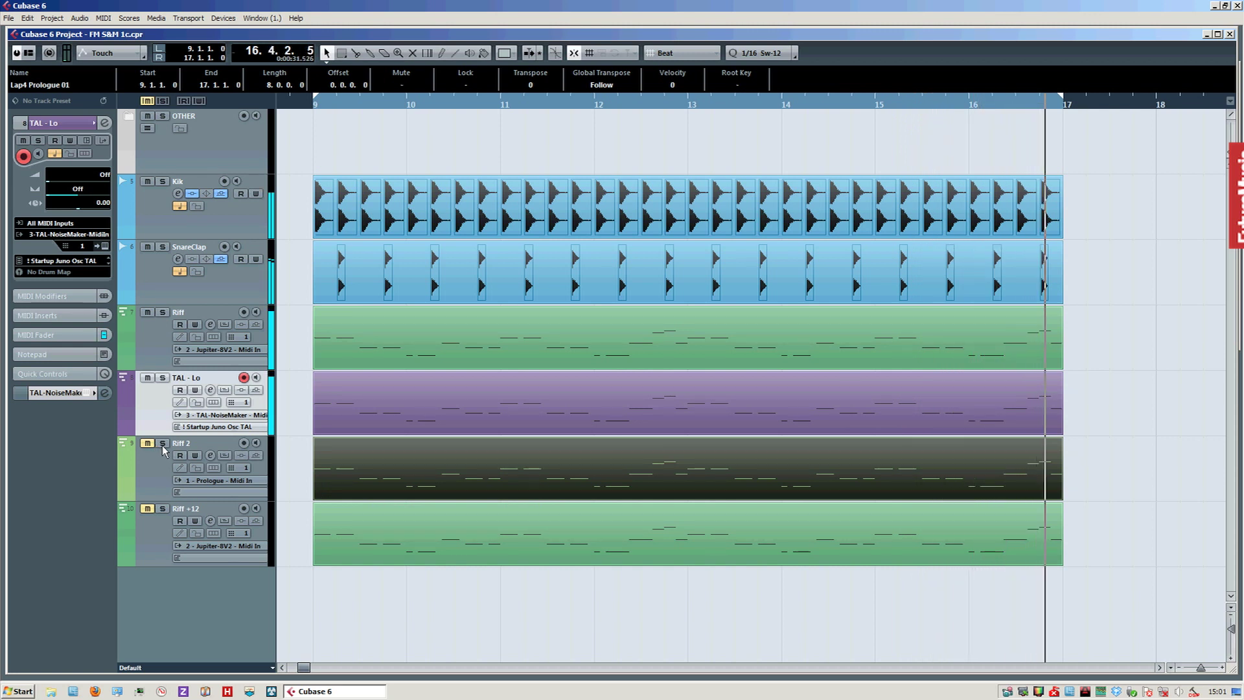
key("F11")
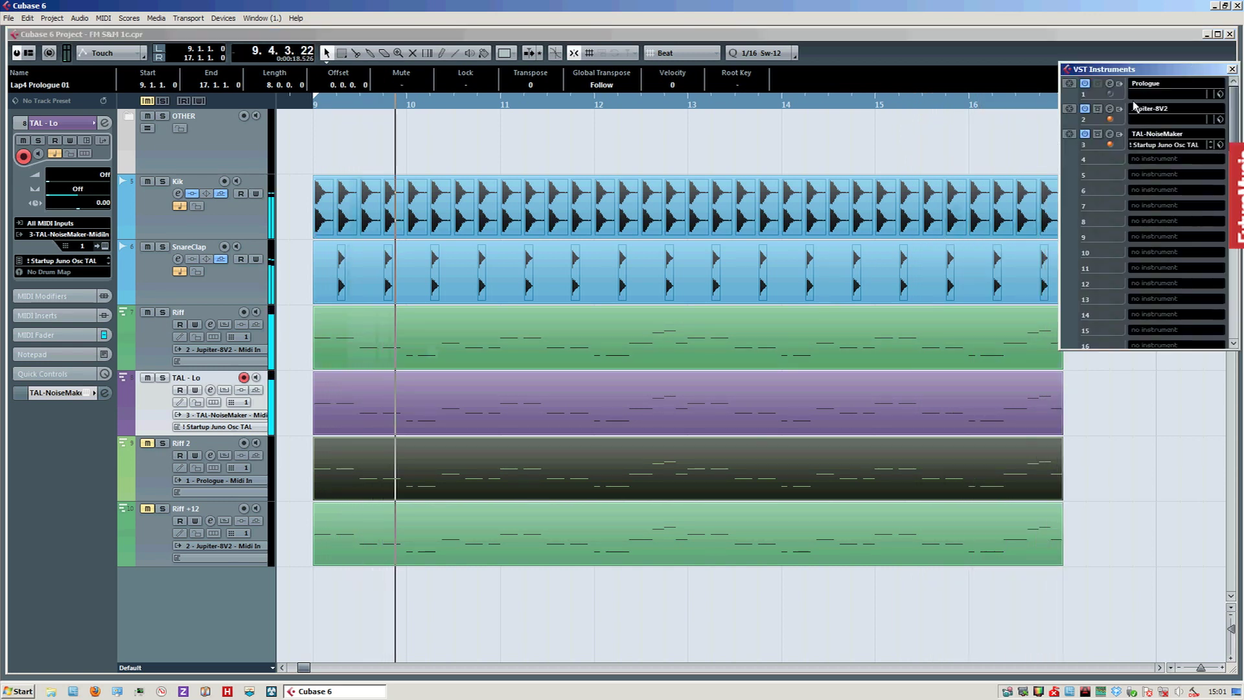
left_click(1110, 84)
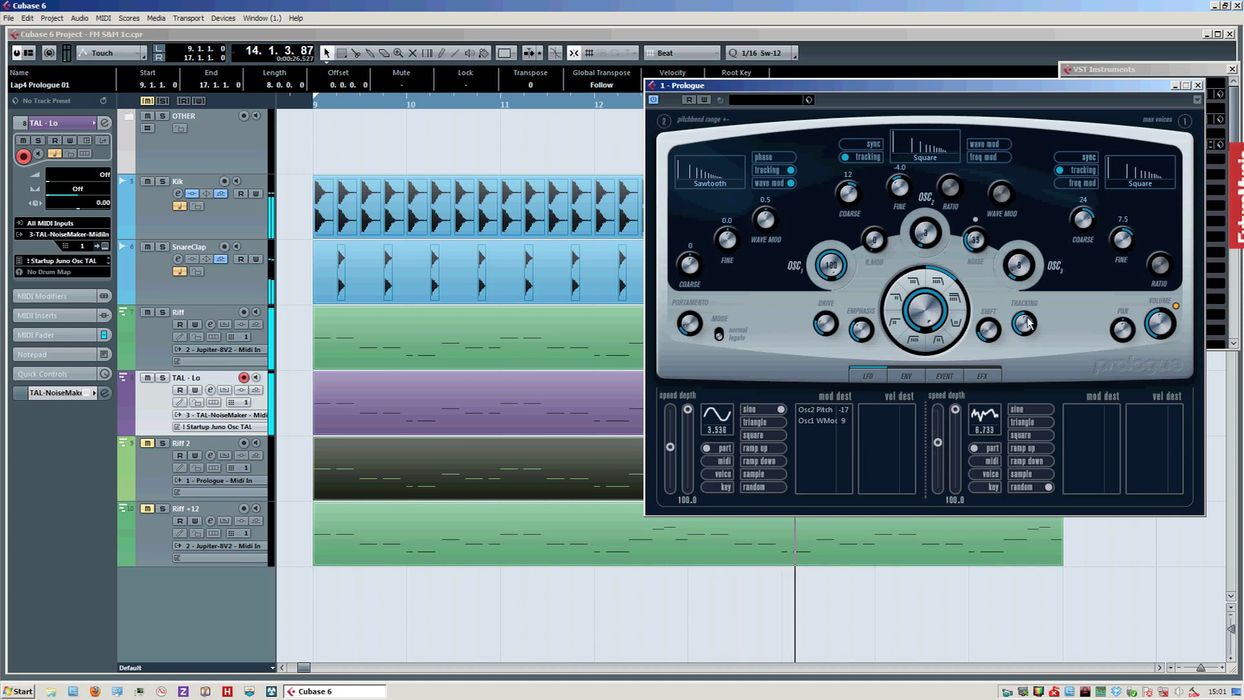
left_click(162, 443)
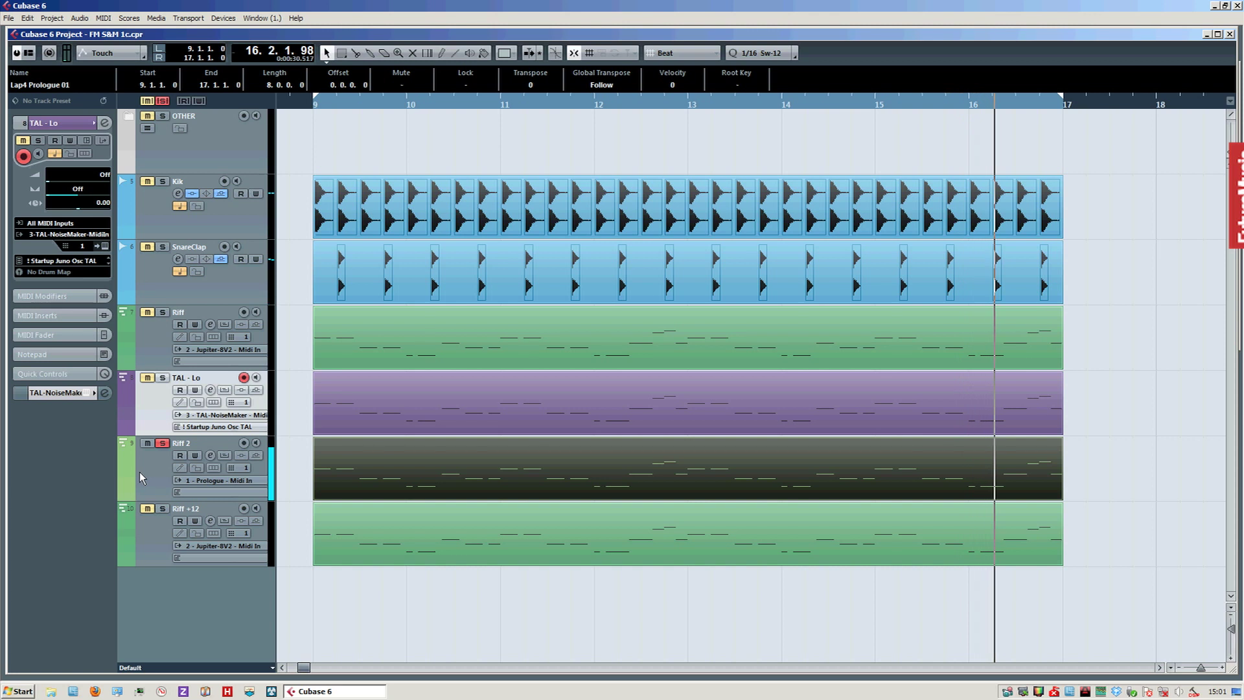
key("F11")
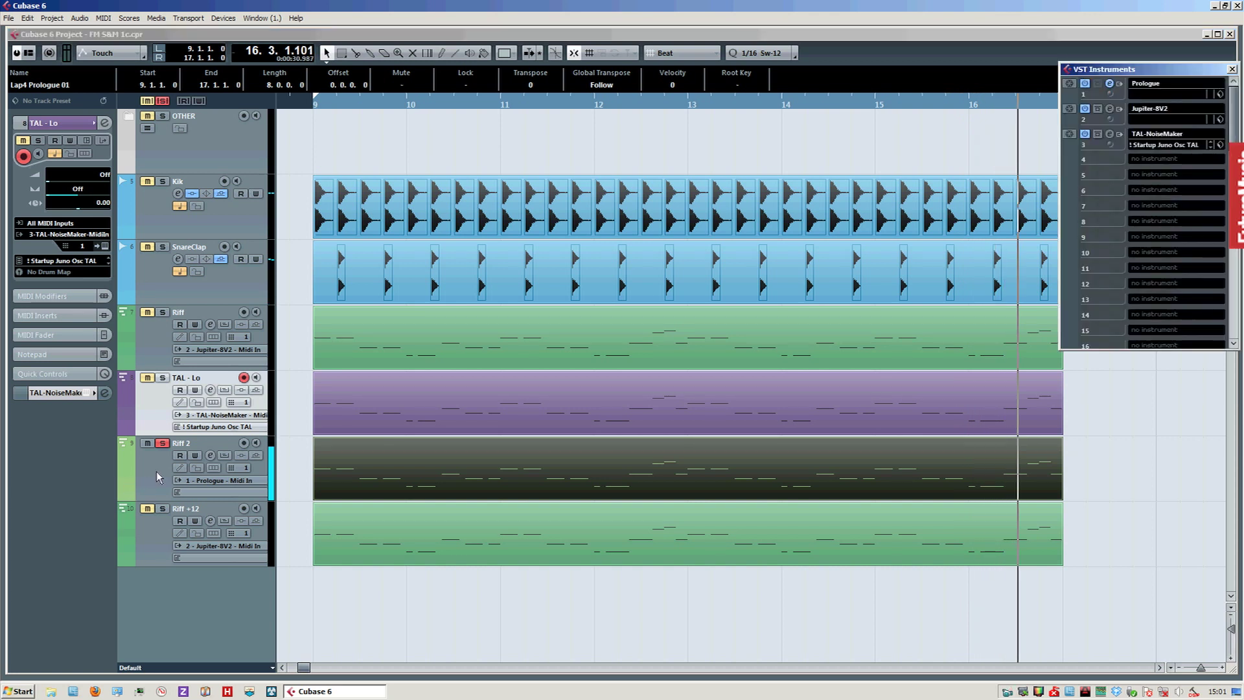
left_click(1110, 84)
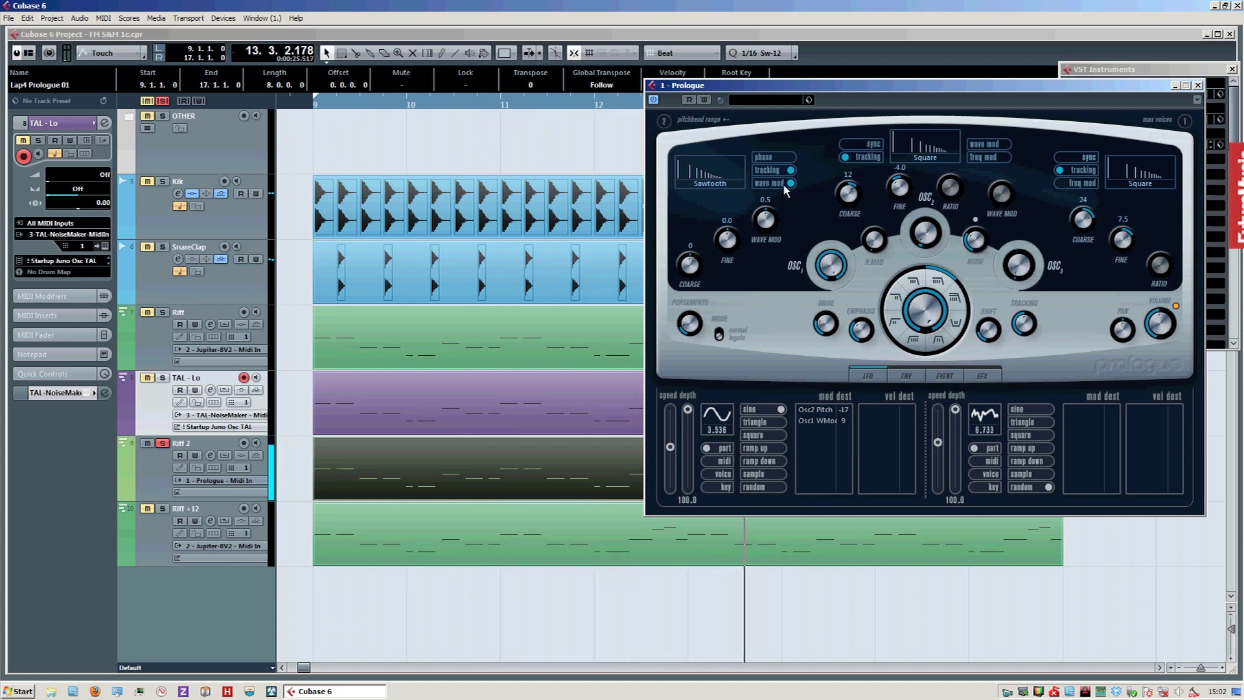
Try an Osc1 WMod modulation amount of 7 for the first LFO and a higher noise level in Prologue
left_click(846, 421)
type("7")
key("Return")
left_click_drag(868, 422, 868, 418)
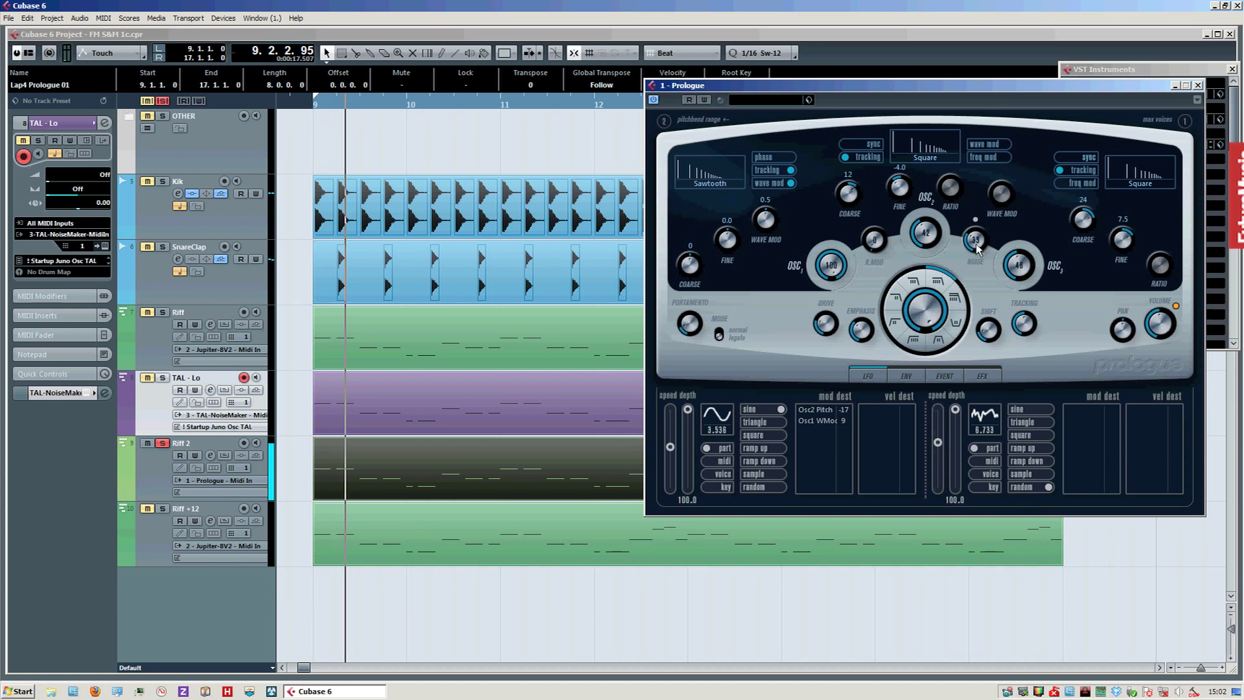
left_click_drag(977, 248, 972, 166)
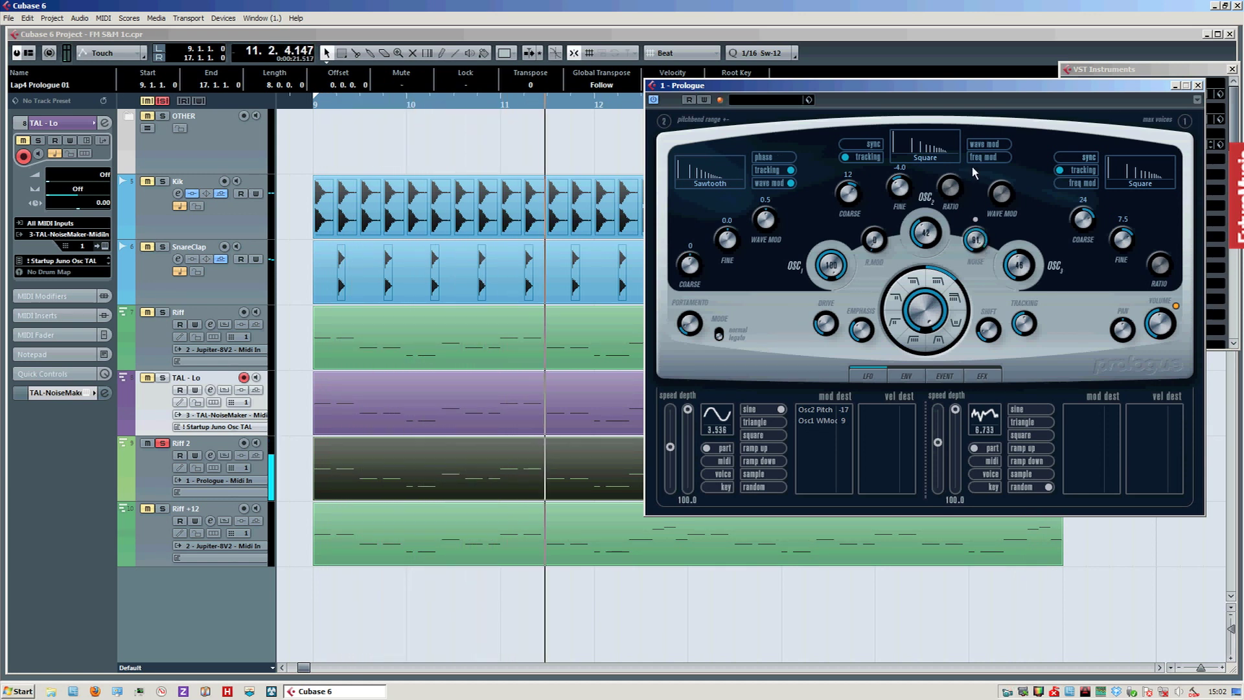
Set the decay of Prologue's envelope 3, which modulates the noise, to 78.5 and close the synth
left_click(906, 376)
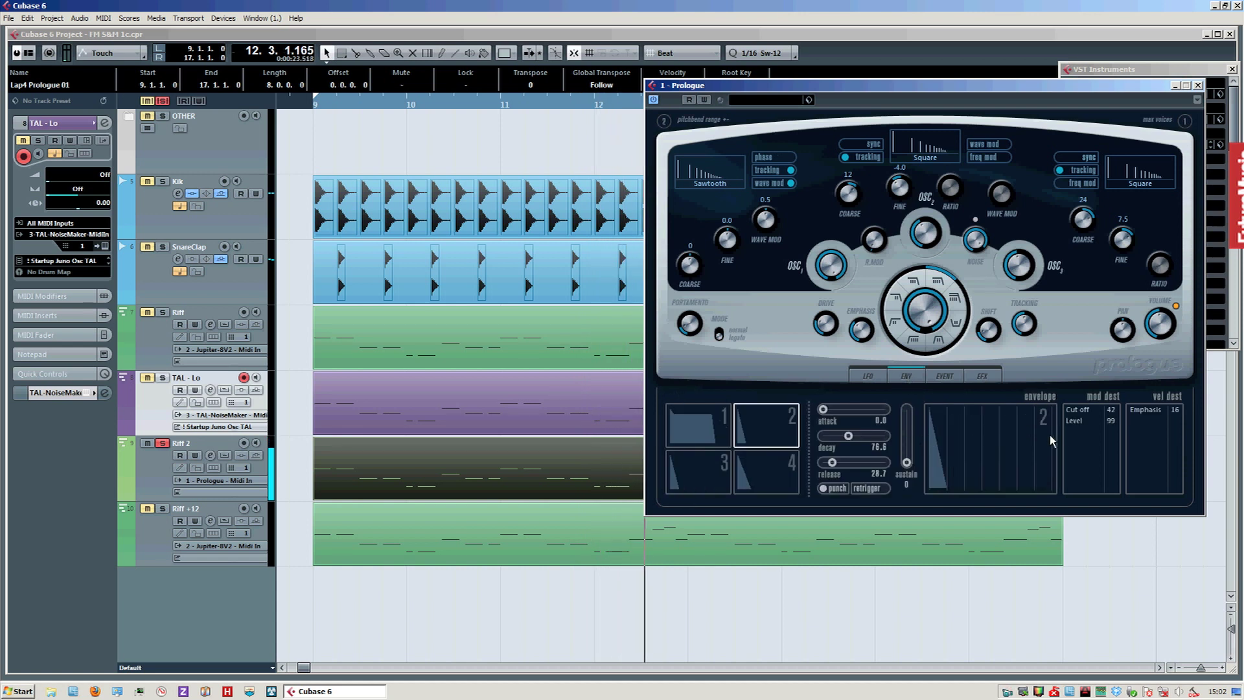
left_click(714, 476)
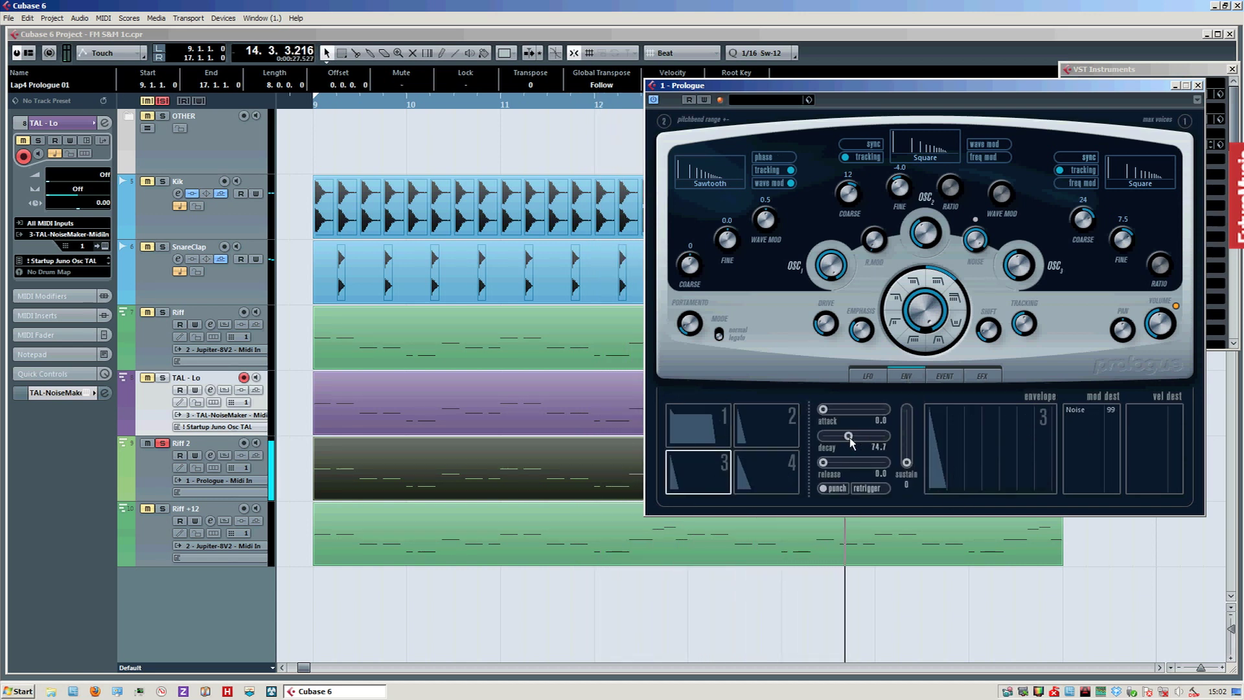
left_click_drag(849, 437, 854, 437)
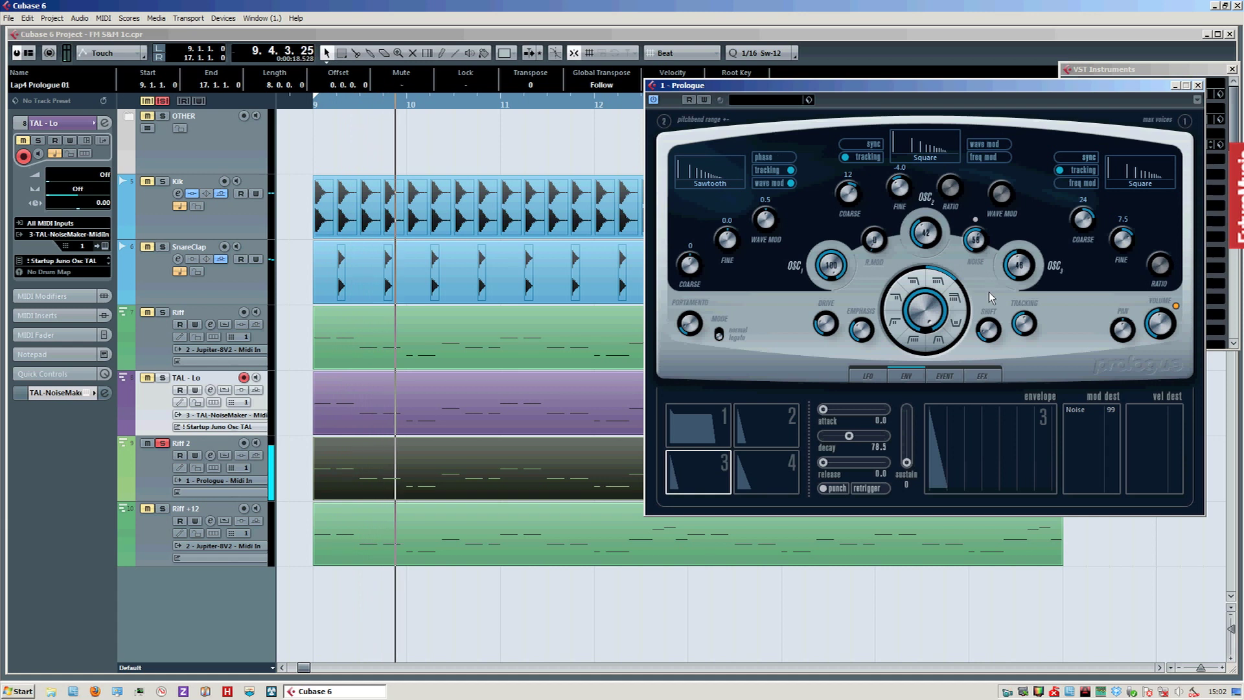
left_click(1198, 85)
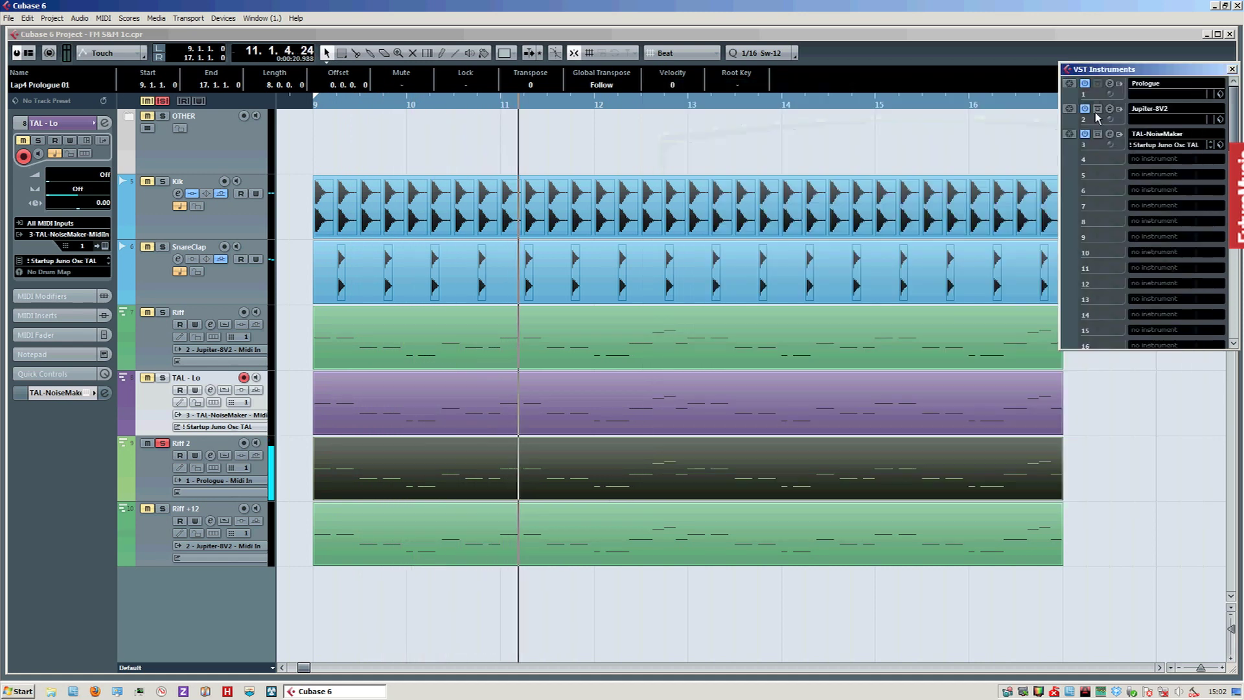
Take Riff 2 out of solo, compare the mix with that track muted and unmuted, and deselect its part
left_click(162, 444)
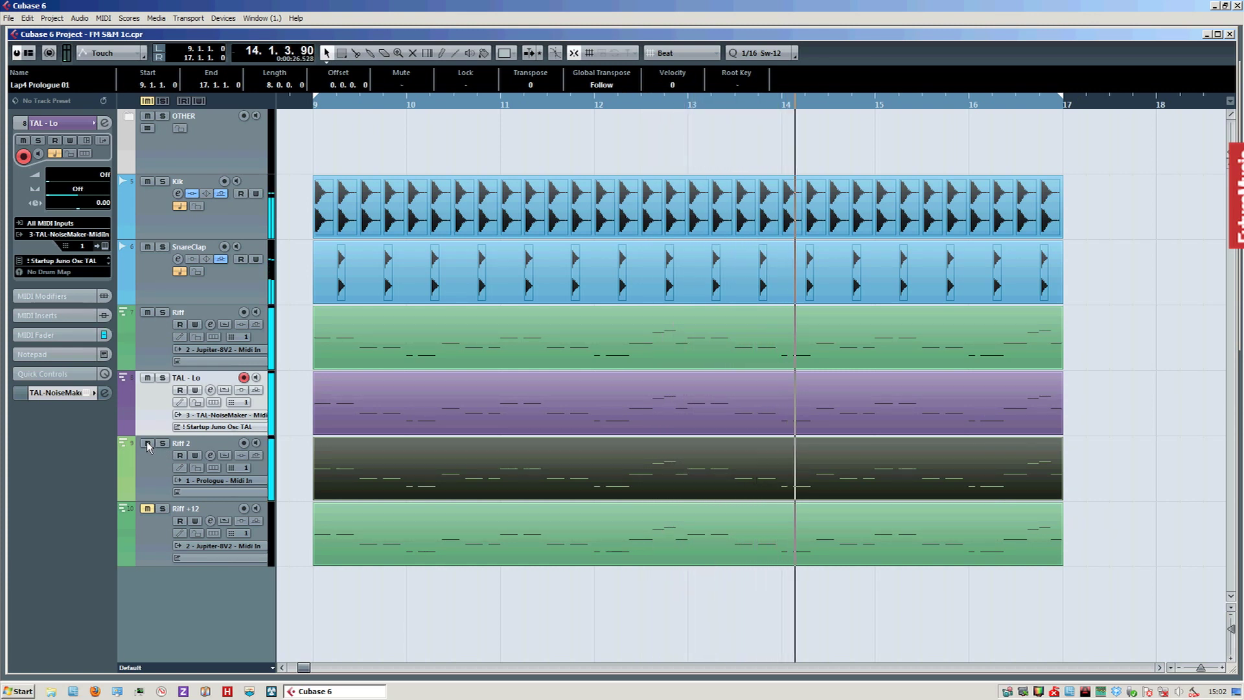
left_click(147, 443)
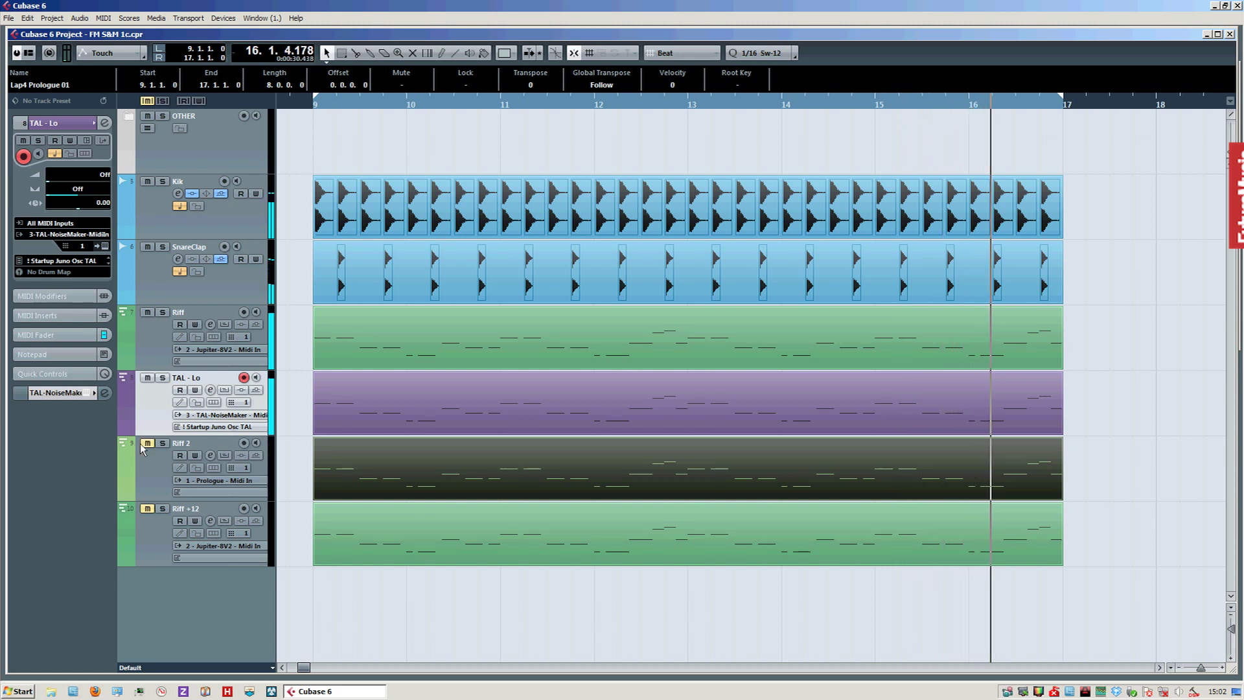
left_click(147, 444)
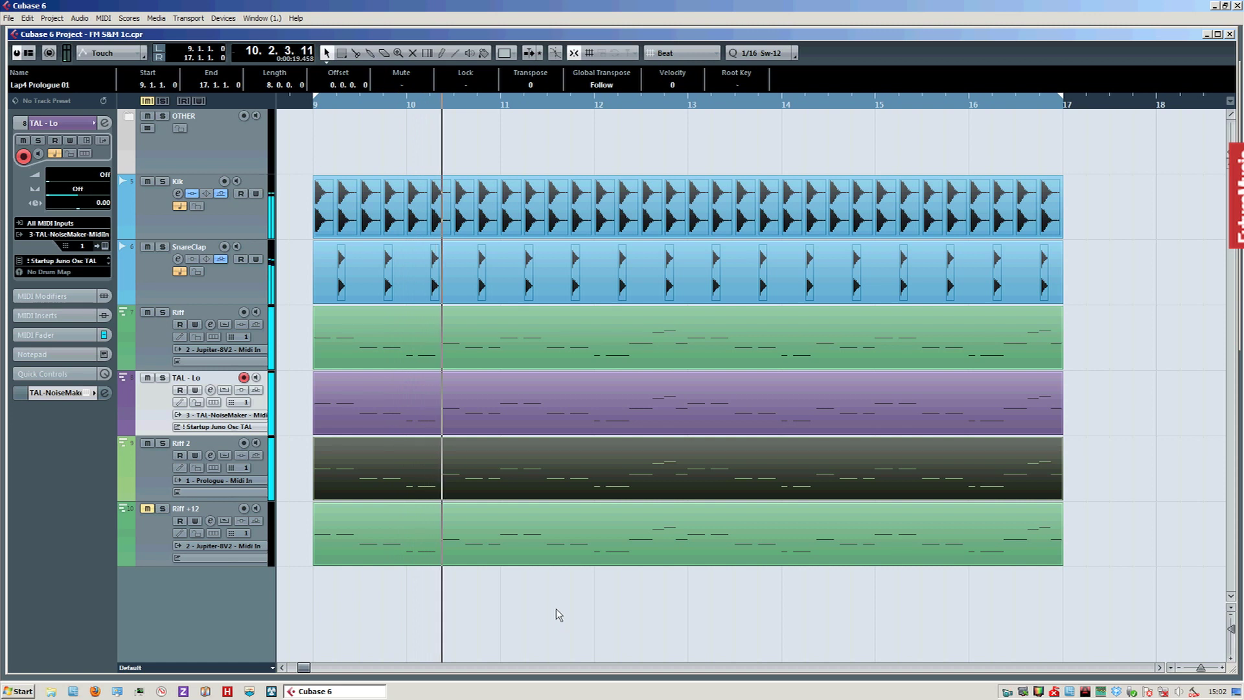
left_click(568, 623)
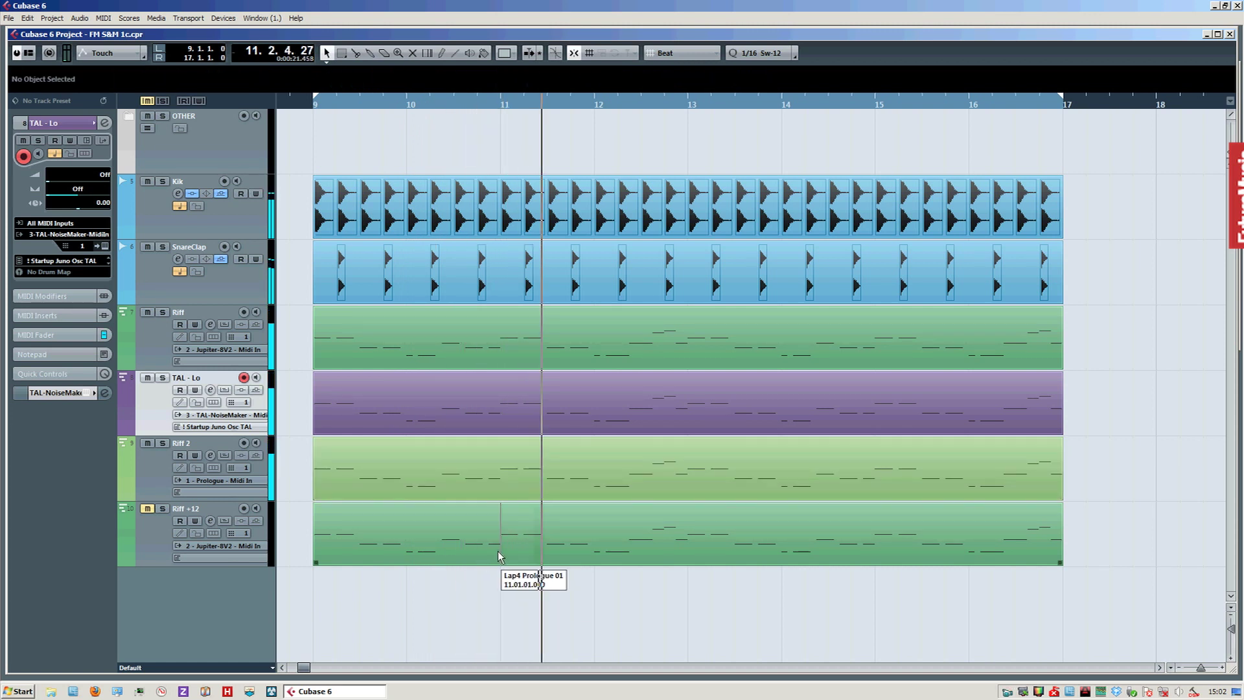
Select the Riff +12 part, audition it soloed on its own and against Riff, and bring it into the full mix
left_click(534, 521)
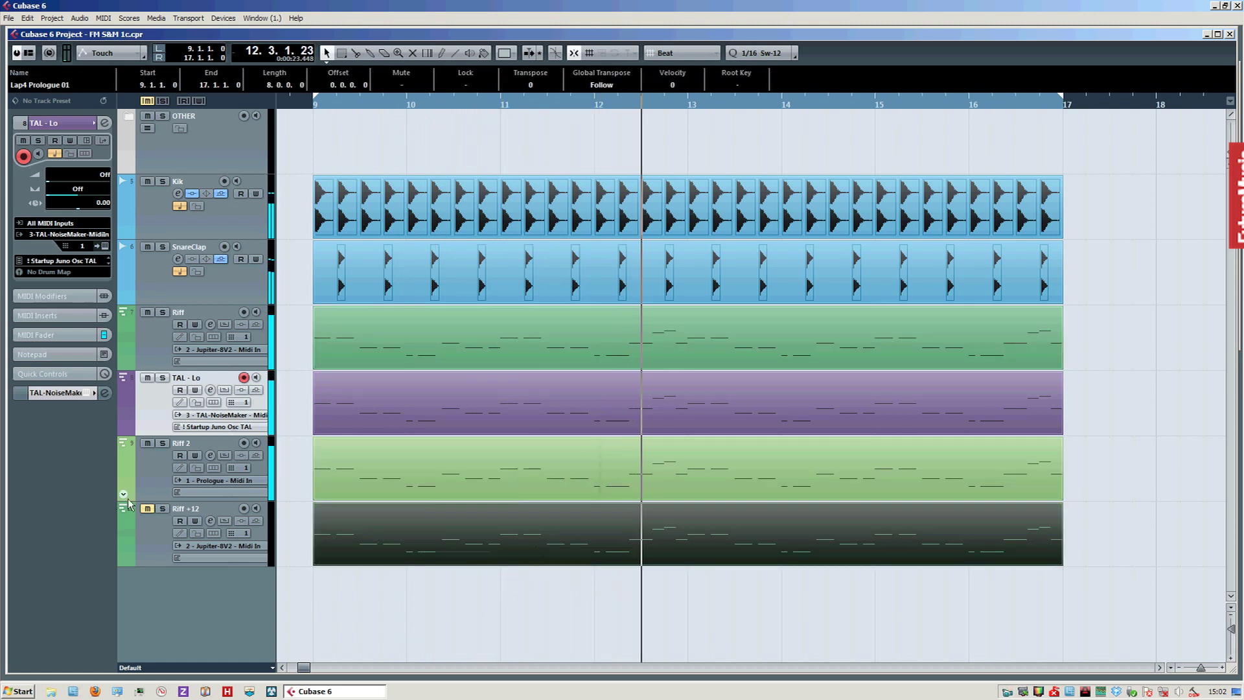
left_click(162, 509)
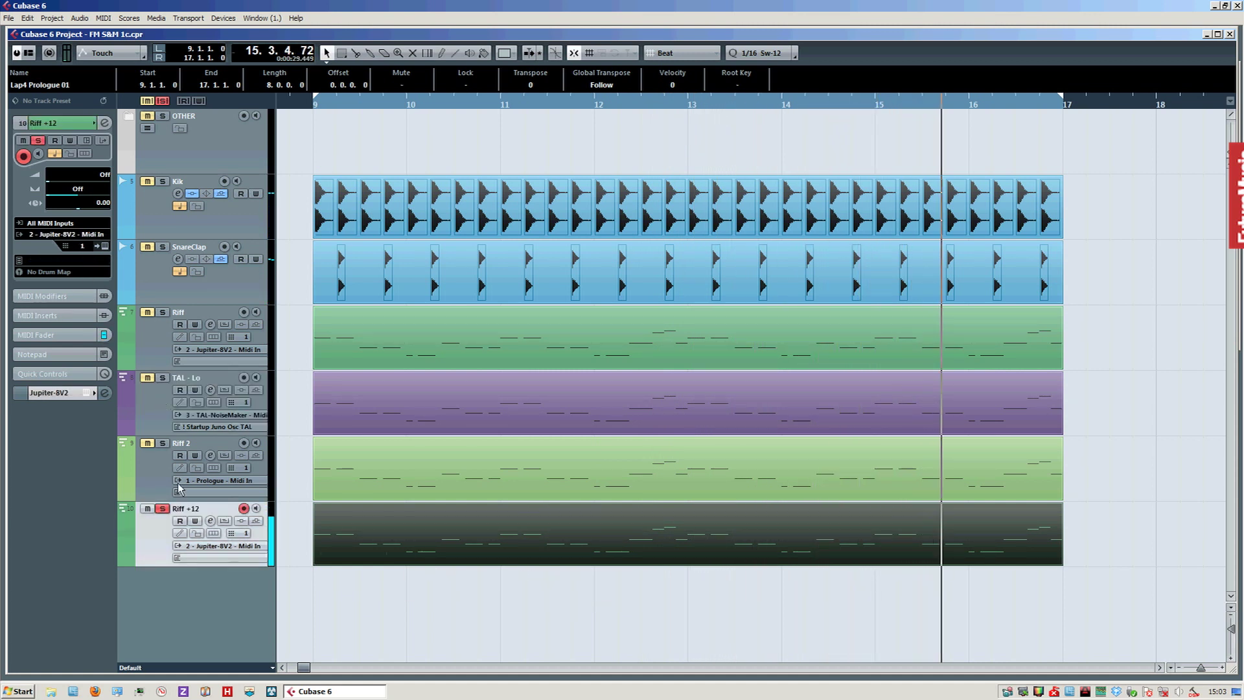
left_click(162, 312)
left_click(163, 314)
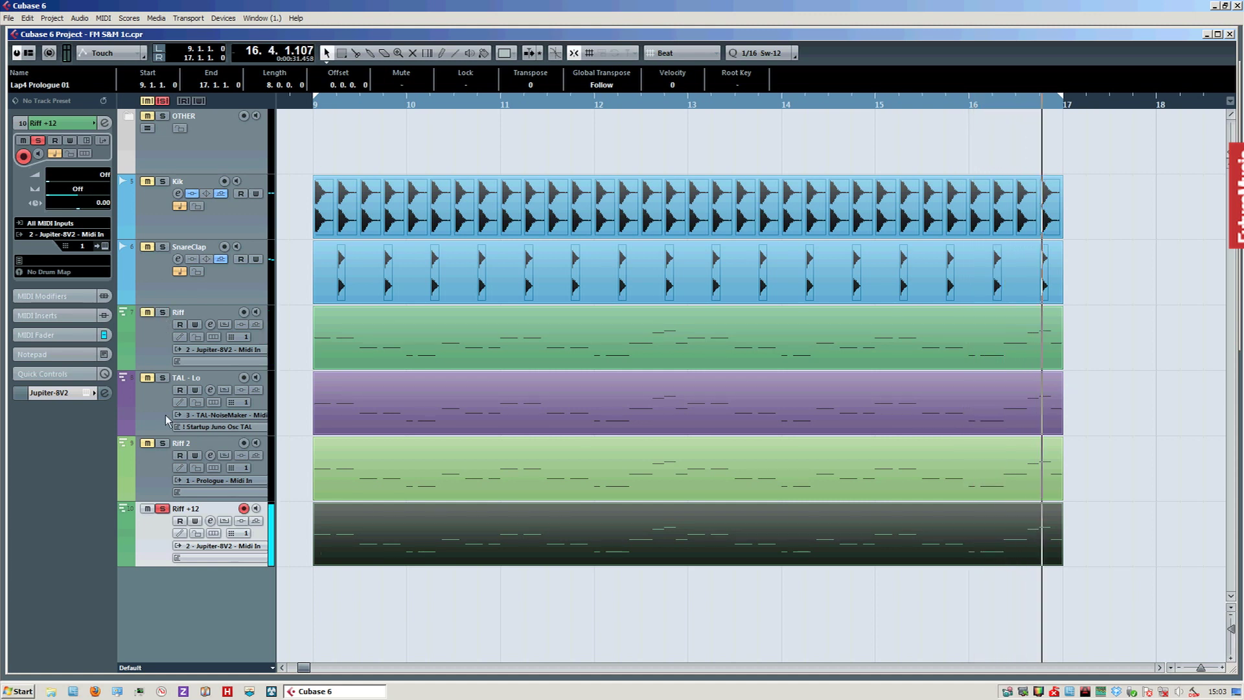
left_click(162, 509)
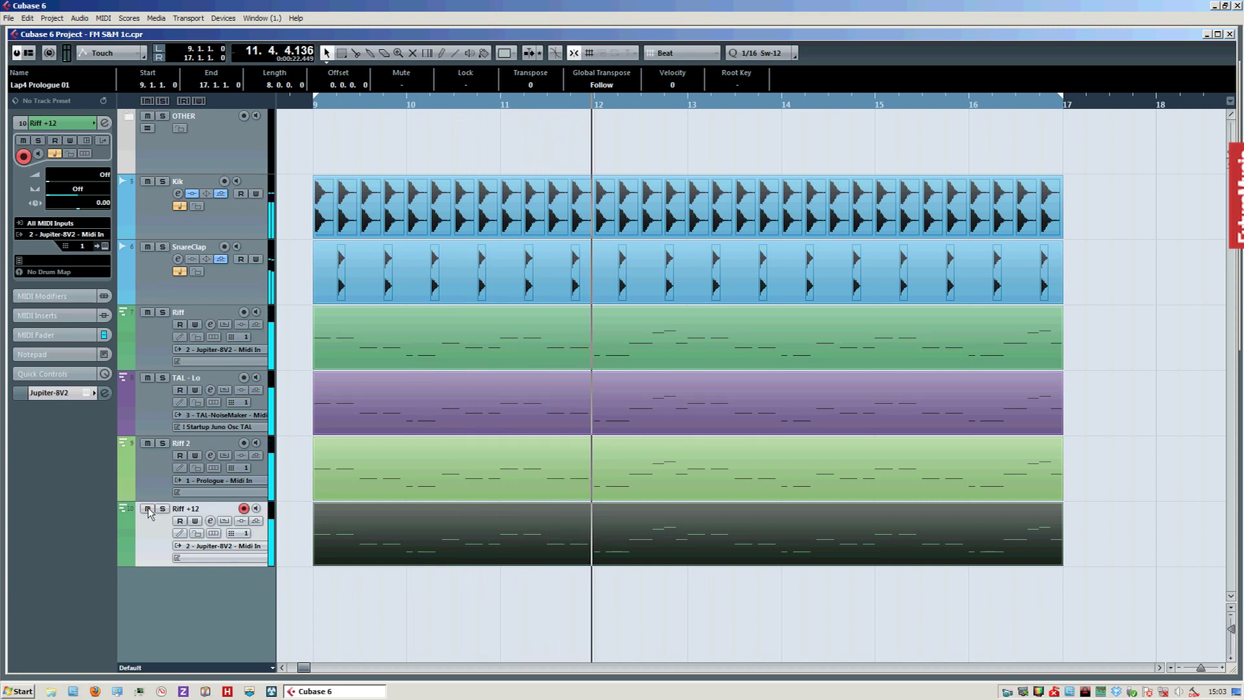
Solo the Jupiter-8V2 channel in the mixer and take its sends to FX 1-NonLin2 out of bypass in its channel settings
key("F3")
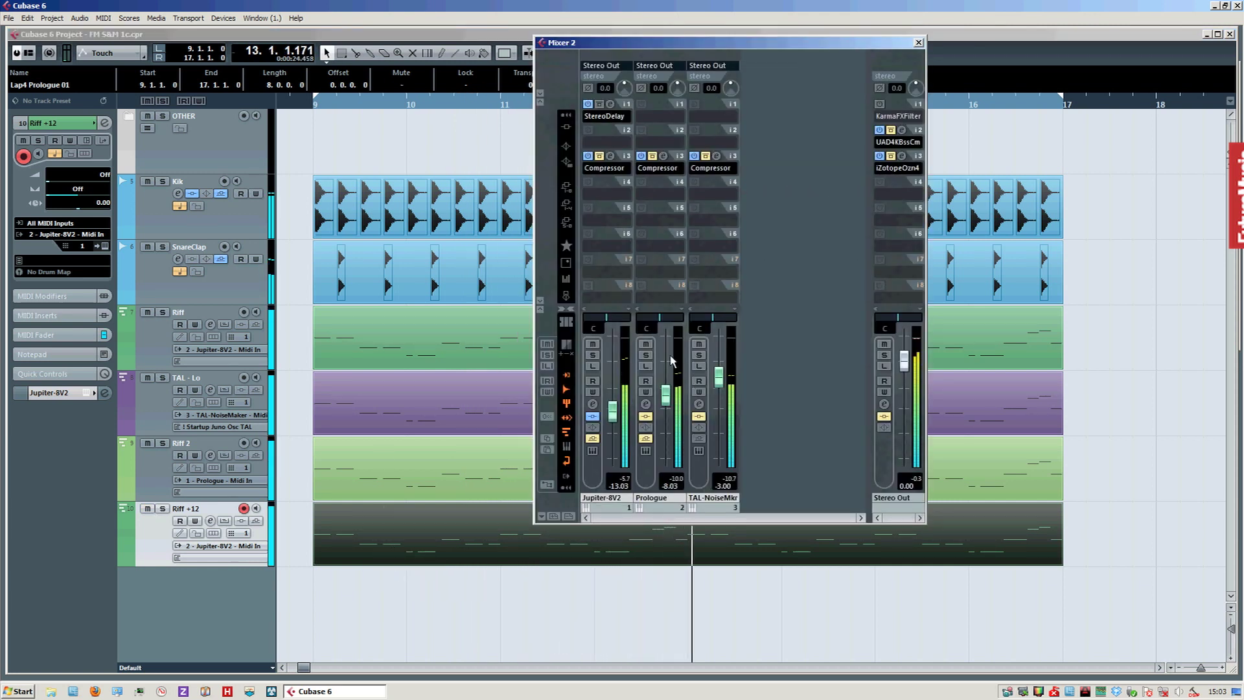
left_click(592, 356)
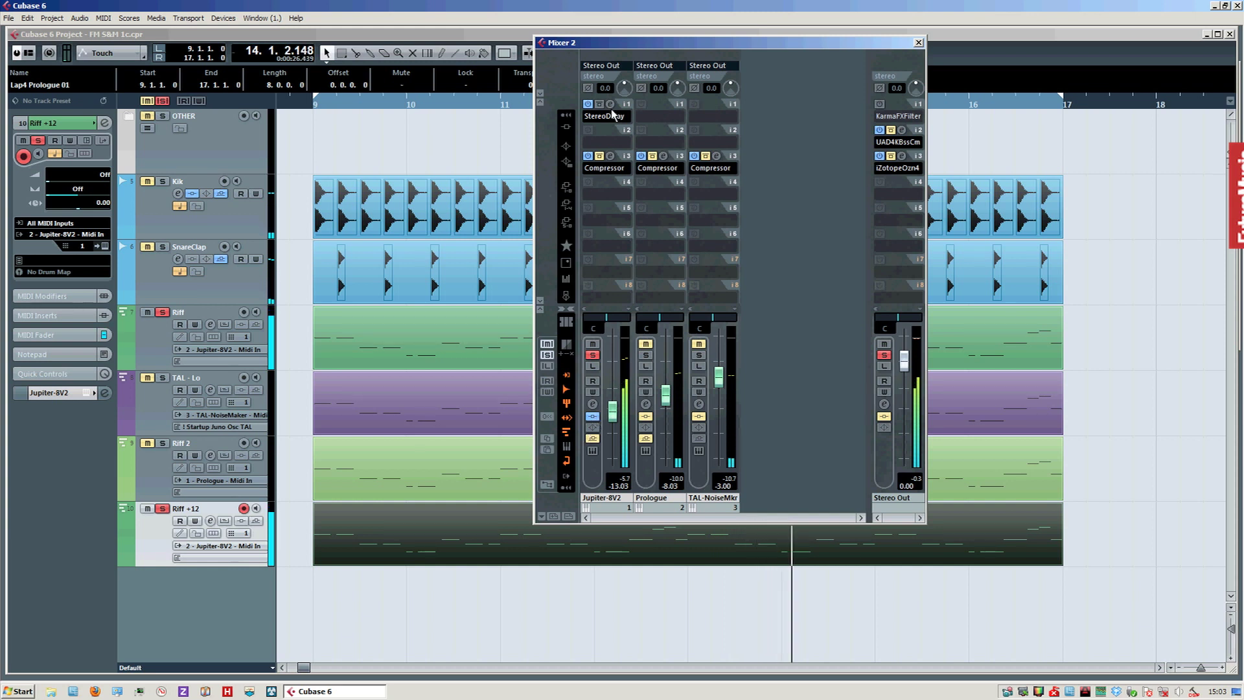
left_click(592, 404)
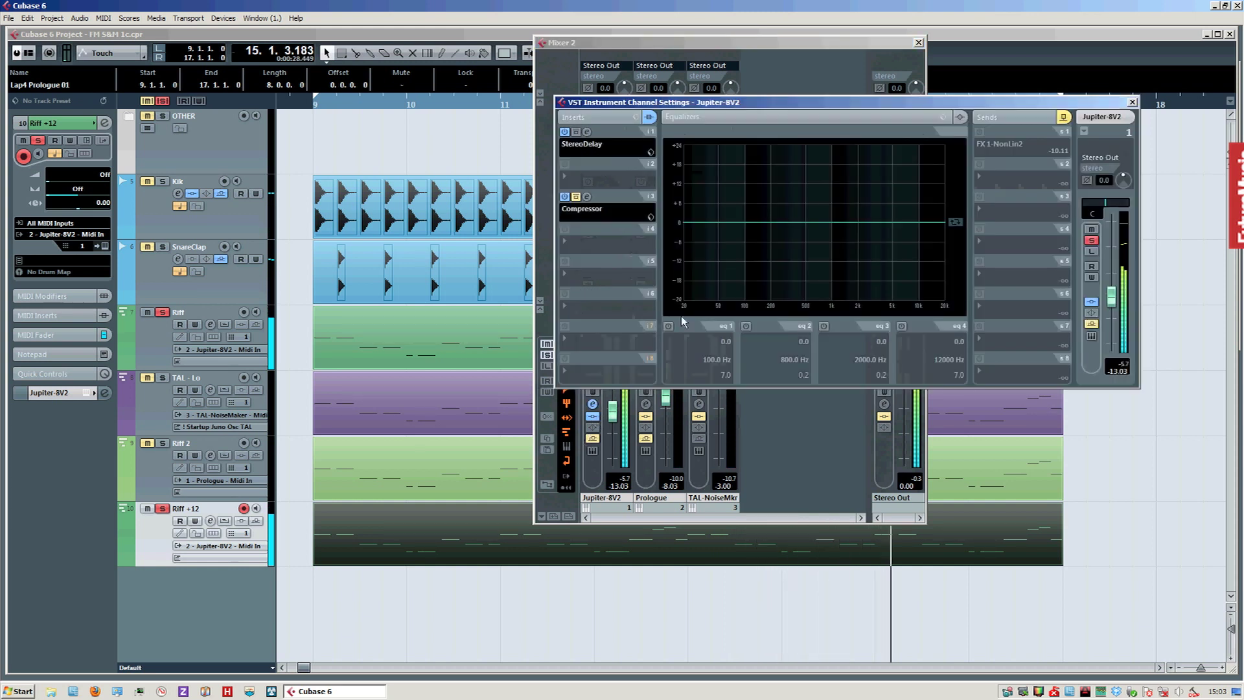
left_click_drag(878, 106, 628, 165)
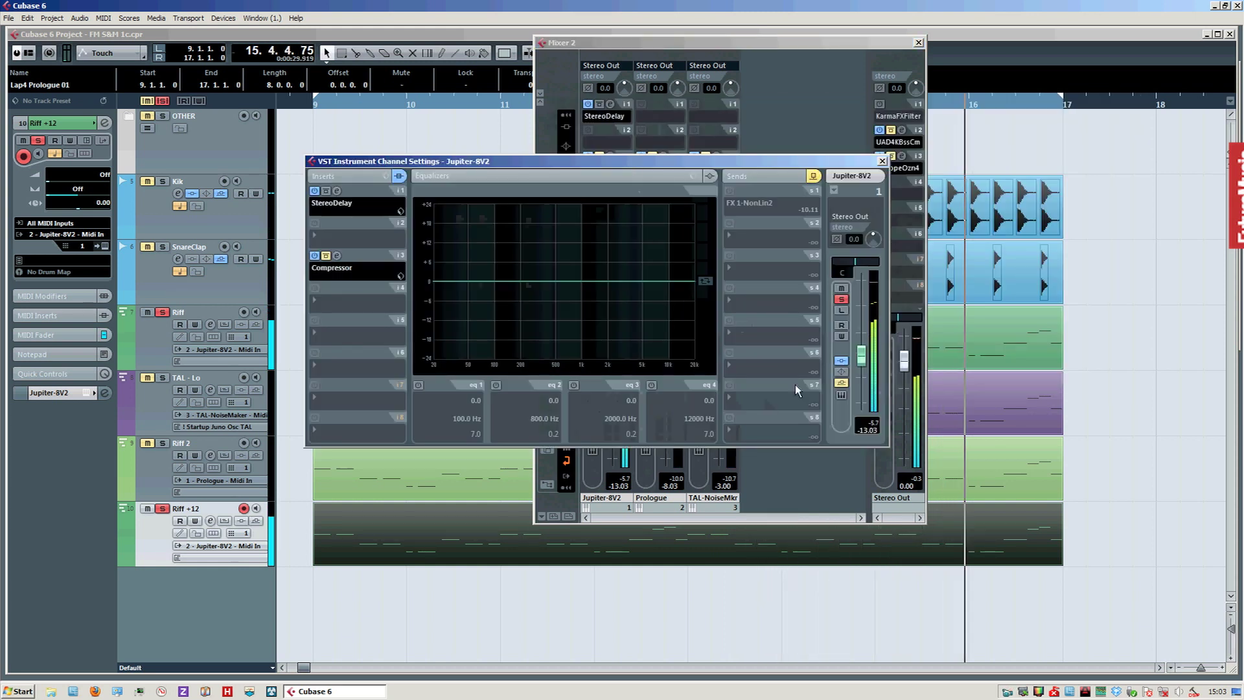
left_click(842, 382)
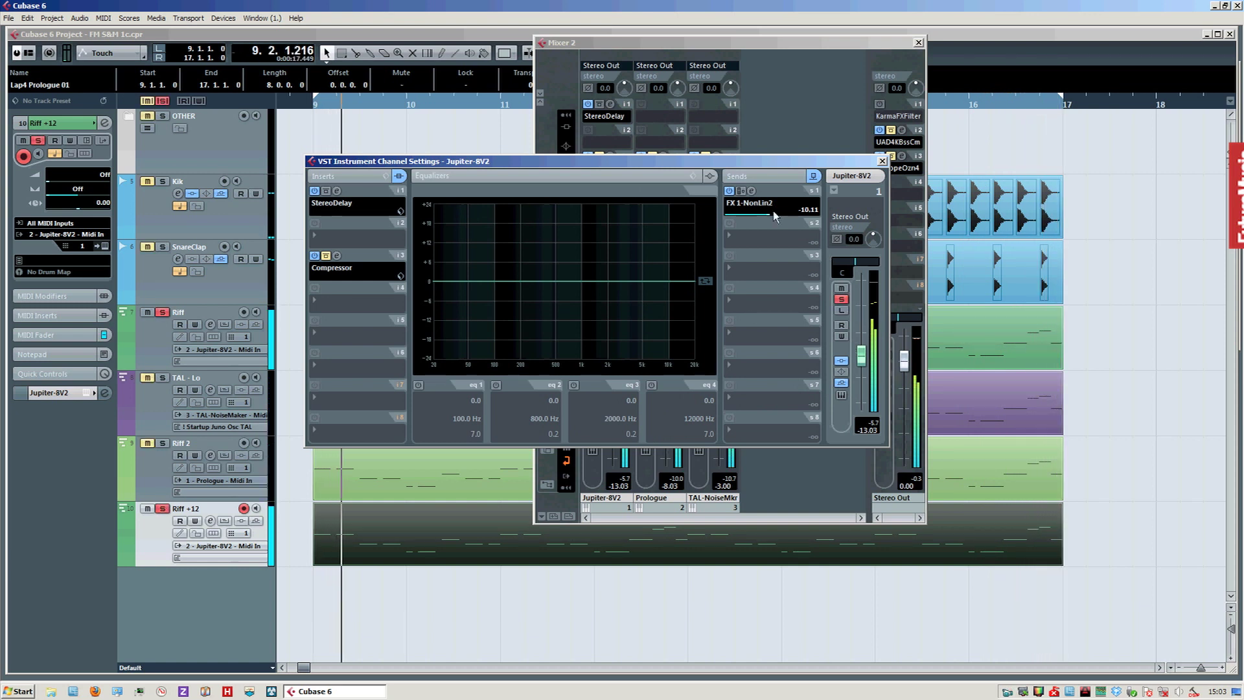
View the NonLin2 reverb settings behind the Jupiter-8V2 send, and close the effect and channel settings windows
left_click(751, 191)
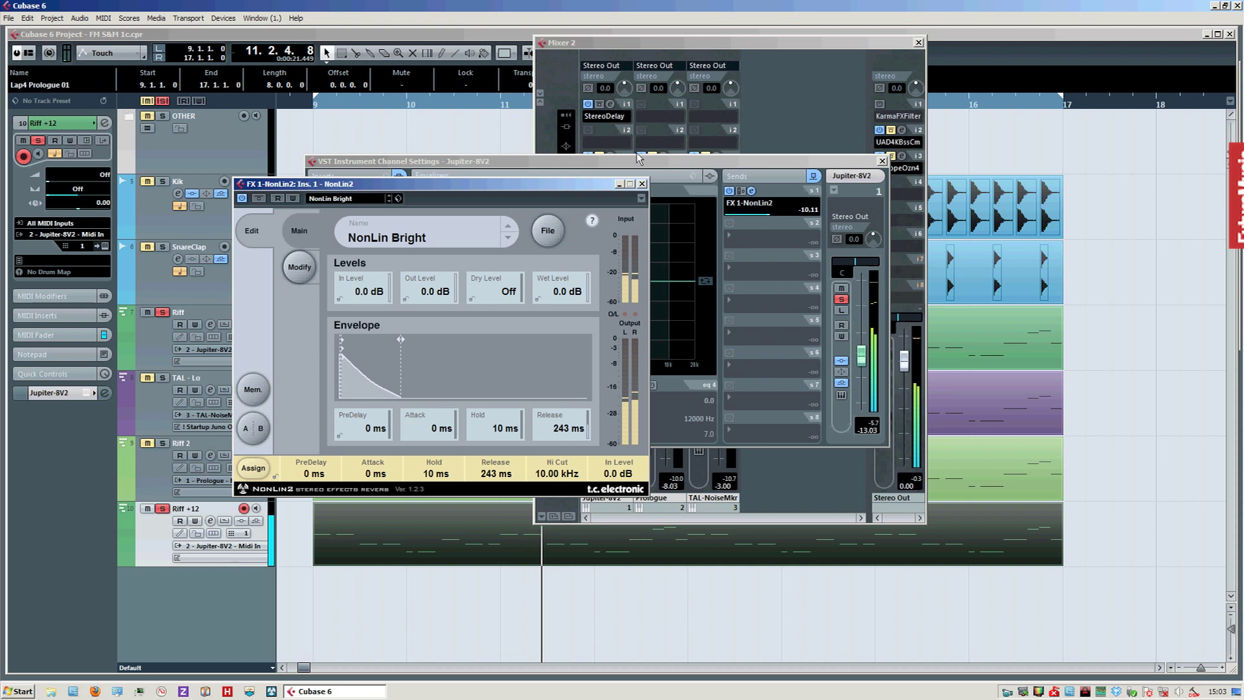
left_click(641, 185)
left_click(882, 161)
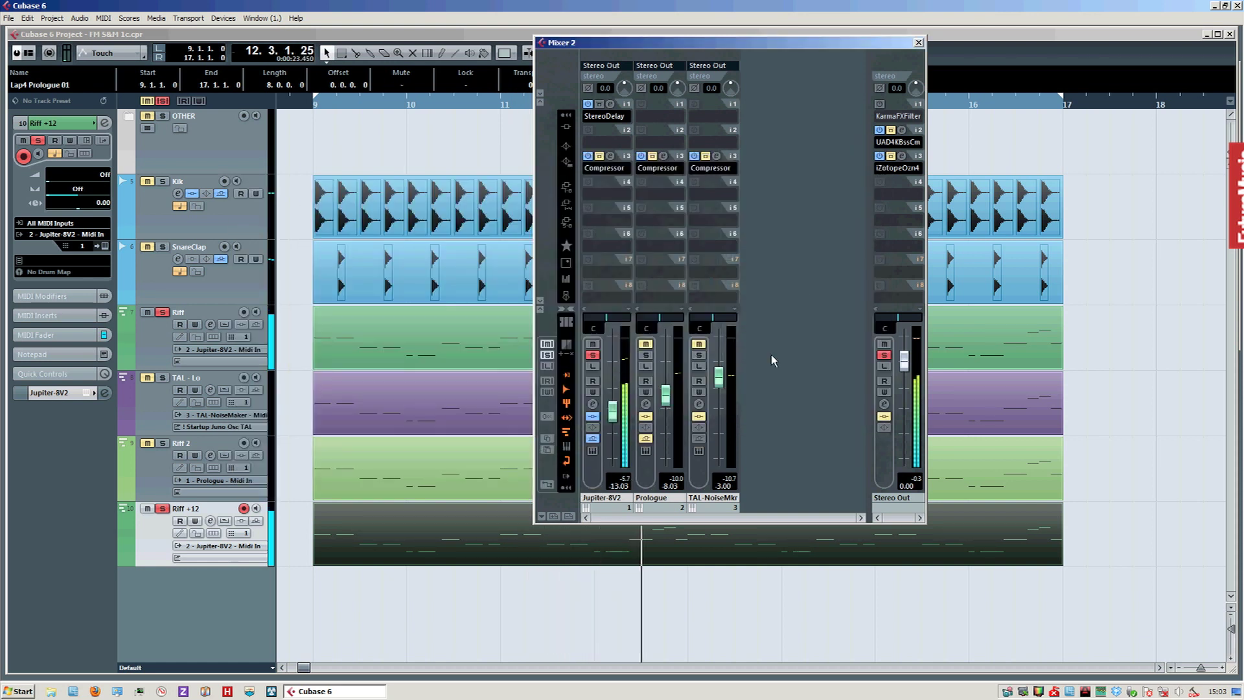
Solo the Prologue channel, take its sends to FX 1-NonLin2 out of bypass, and unsolo both Jupiter-8V2 and Prologue
left_click(646, 356)
left_click(647, 403)
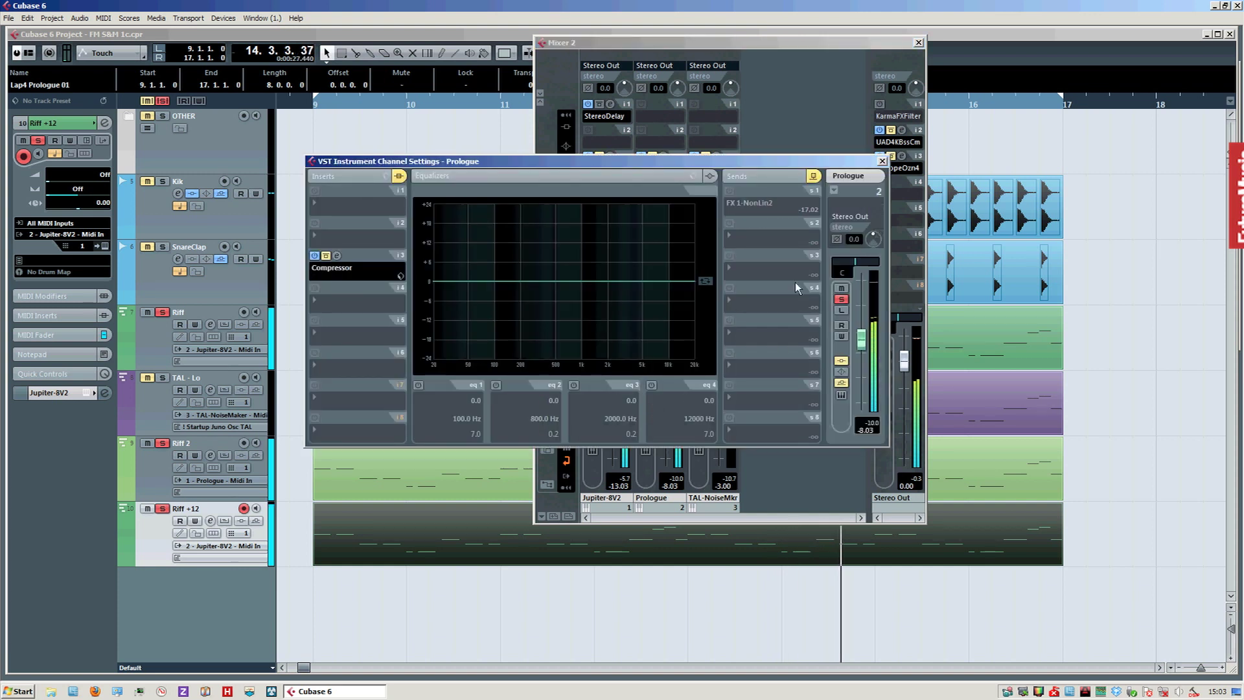
left_click(841, 384)
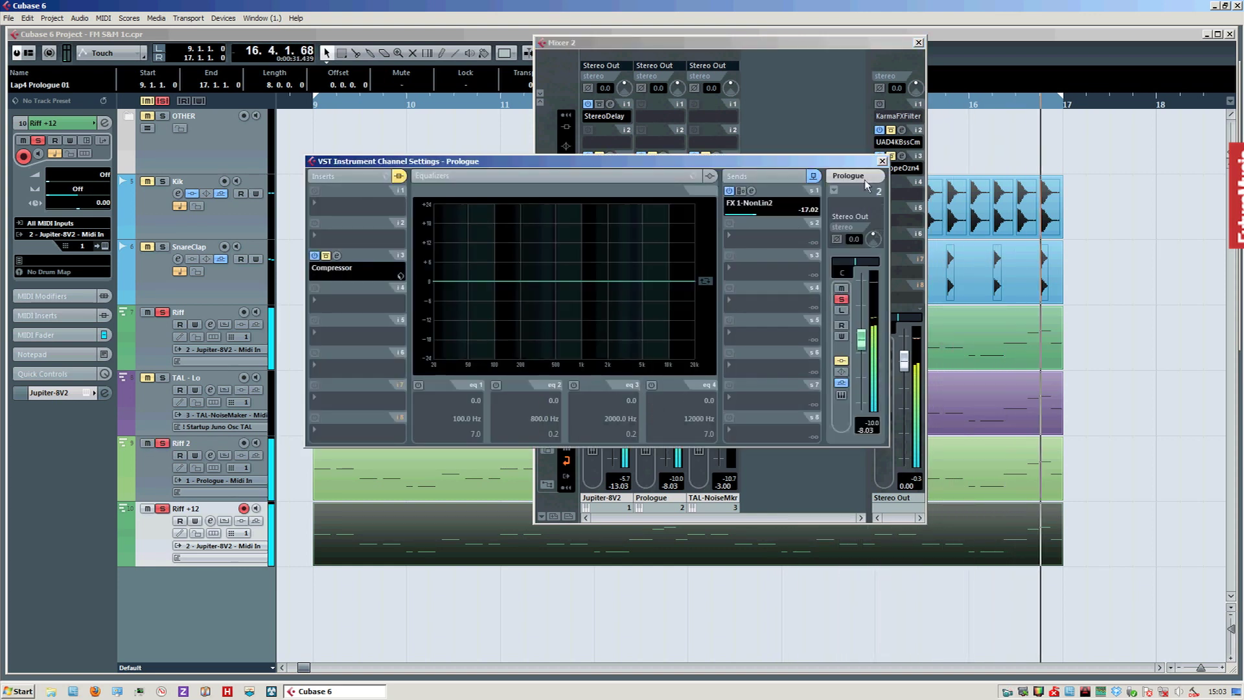
left_click(883, 162)
left_click(593, 355)
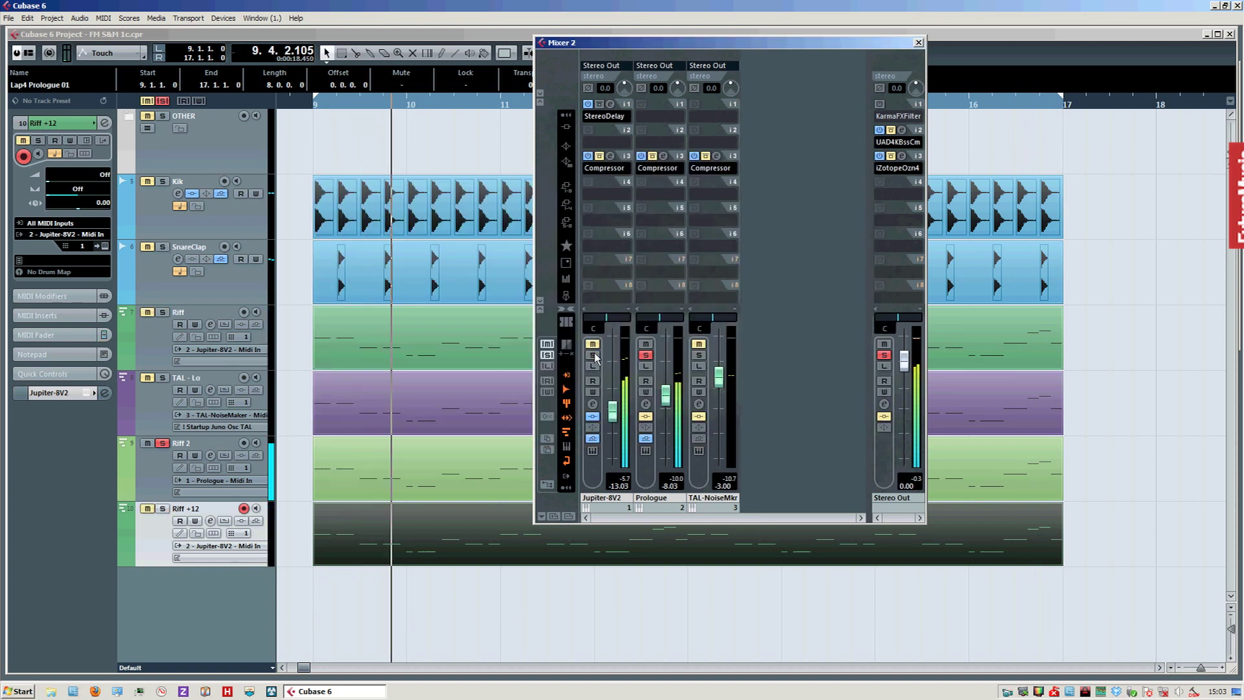
left_click(646, 355)
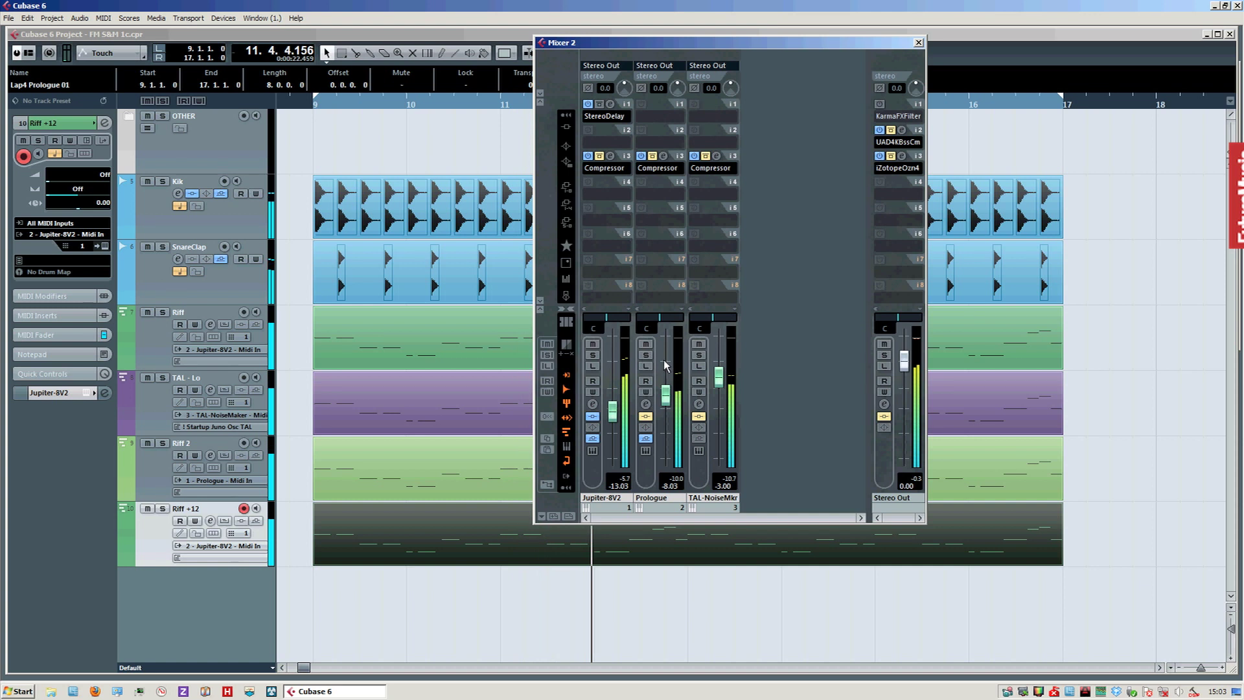
Mute the Prologue and TAL-NoiseMaker channels and take the Jupiter-8V2 Compressor insert out of bypass with its editor open
left_click(646, 344)
left_click(699, 344)
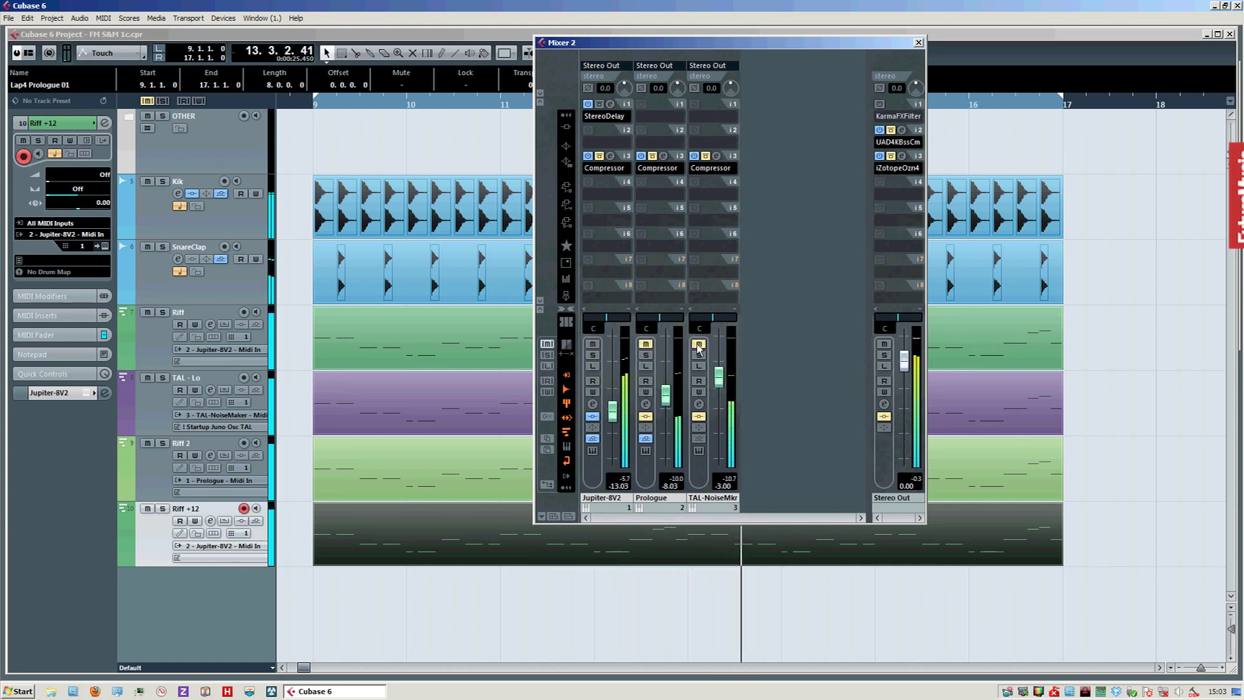
left_click(611, 156)
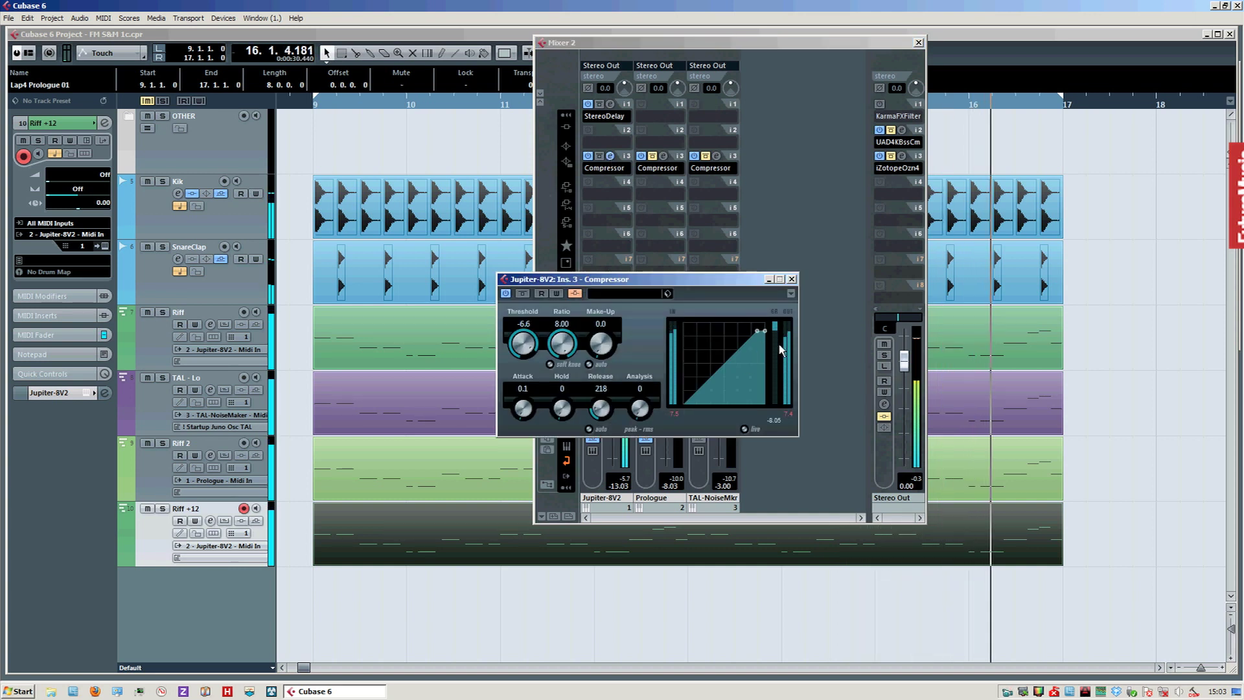
Examine the Kik channel's side-chain sends and the side-chain destination choices for the Jupiter-8V2 compressor
key("F3")
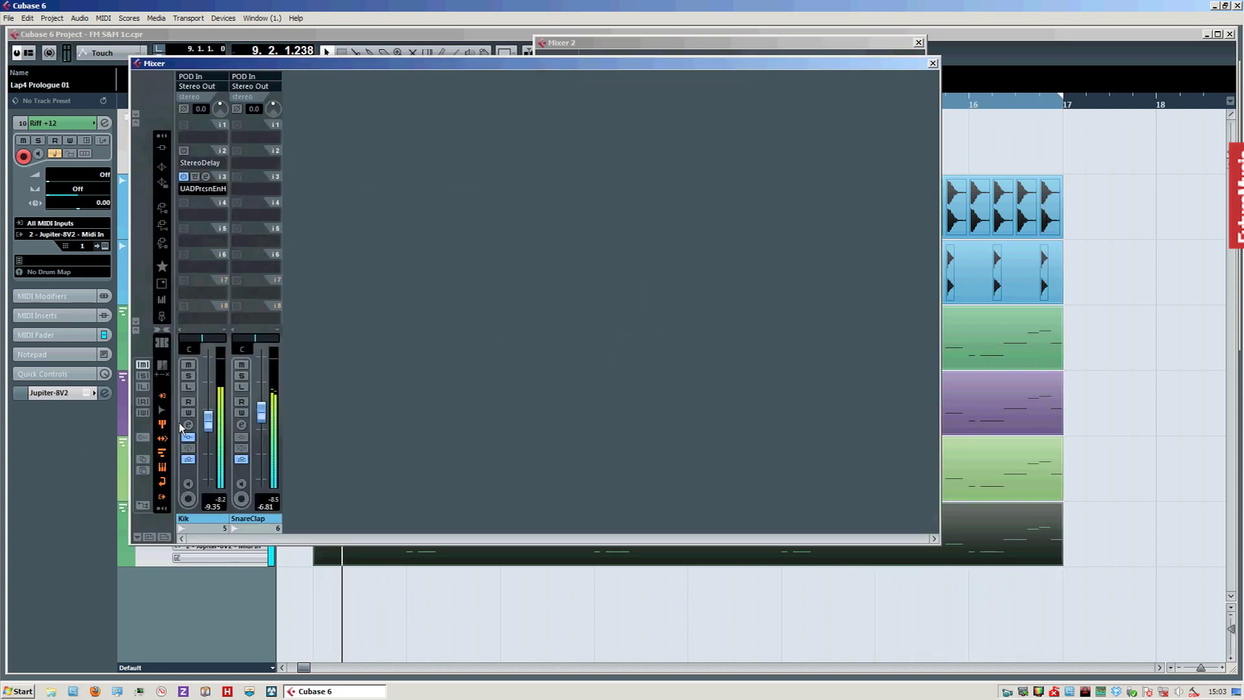
left_click(188, 426)
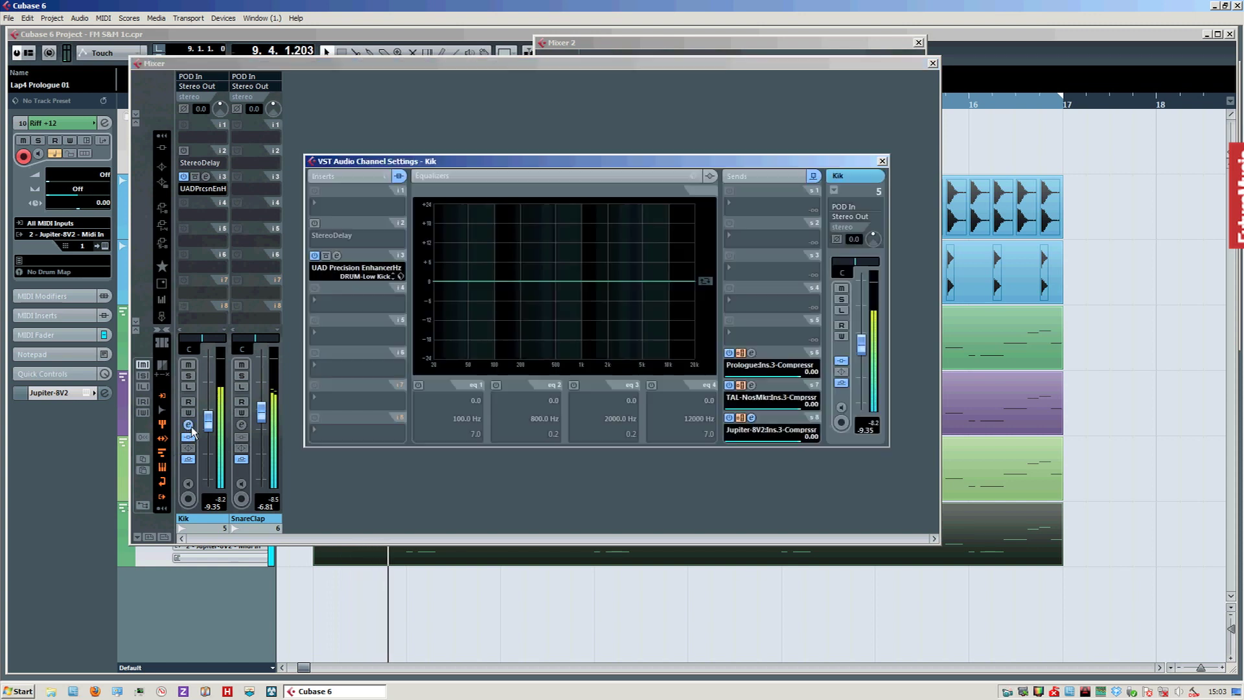
left_click(762, 434)
mouse_move(778, 488)
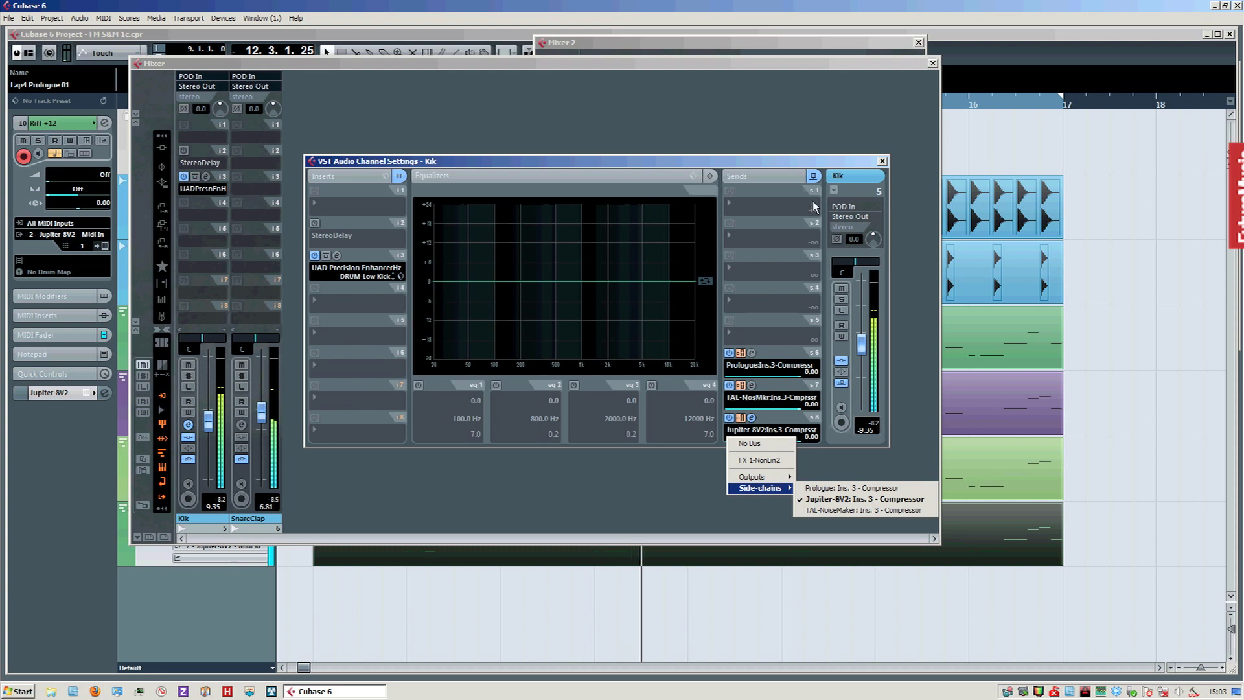
left_click(882, 162)
left_click(933, 64)
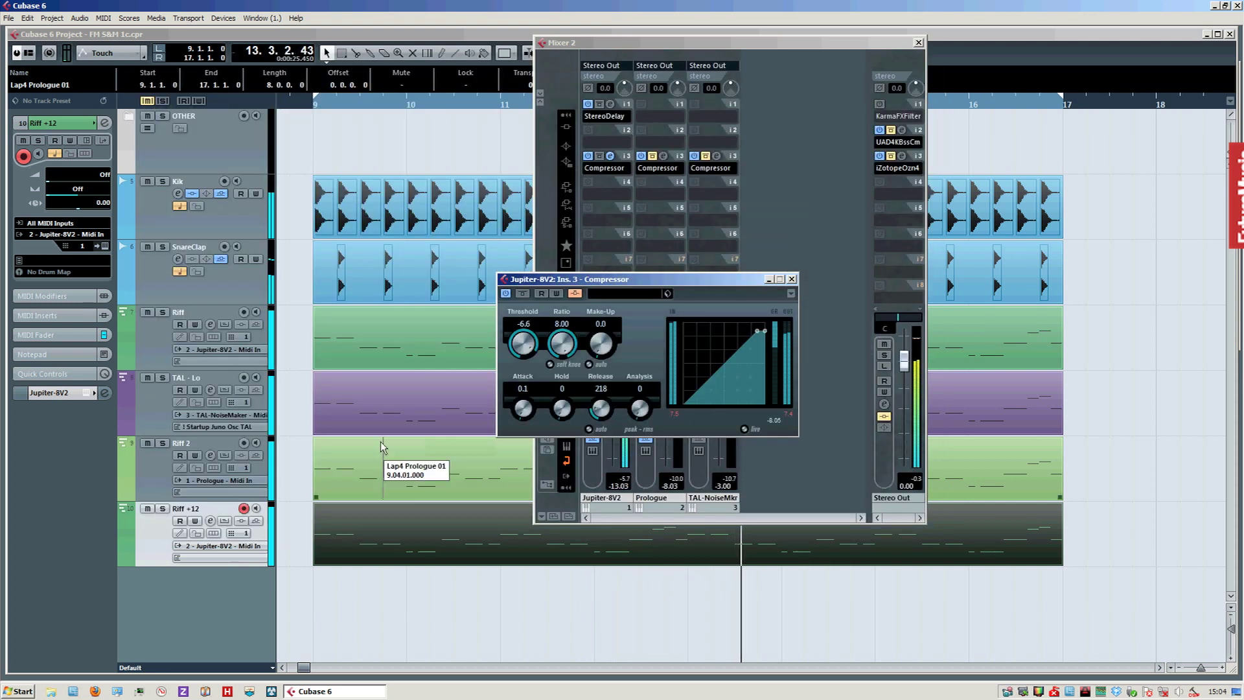
Examine the SnareClap channel's side-chain sends to the three synth compressors, and close the drum mixer
key("F3")
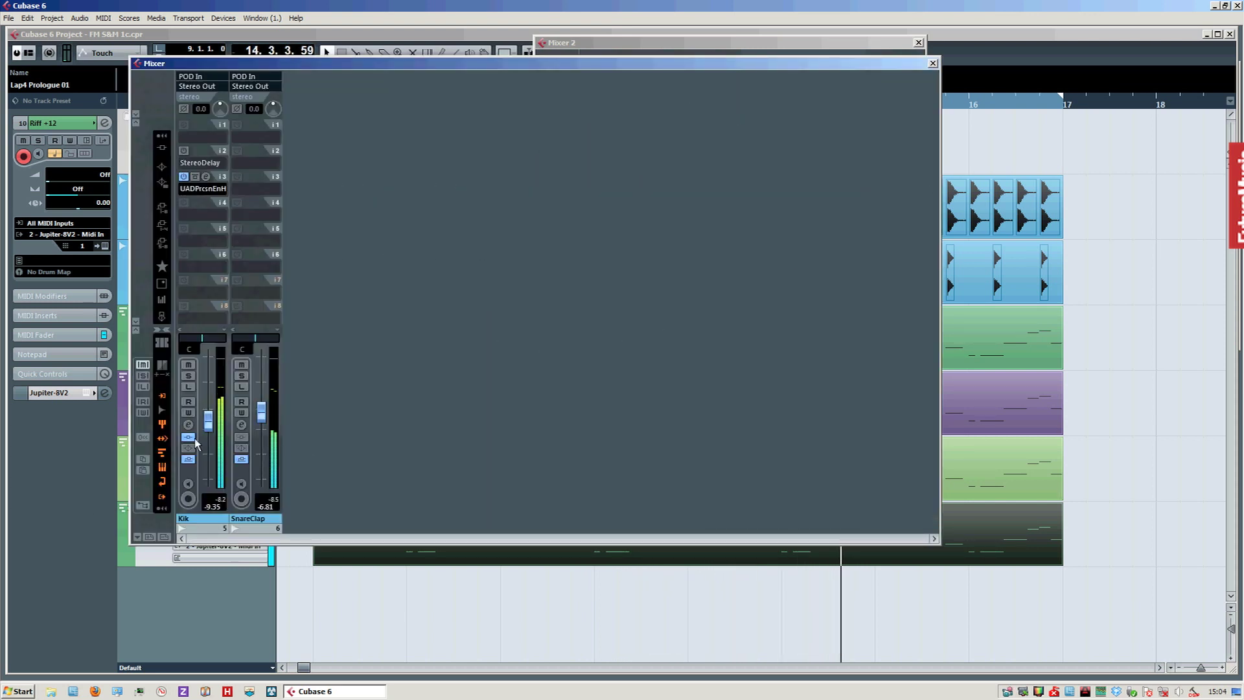
left_click(240, 425)
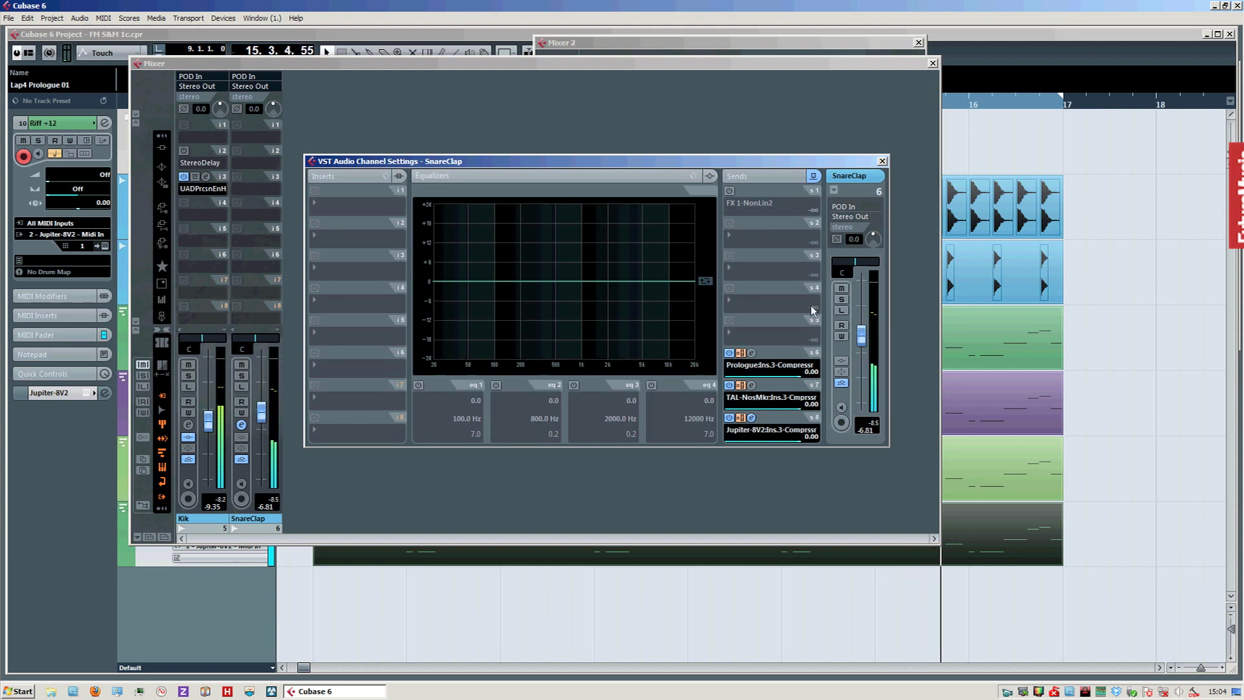
left_click(882, 160)
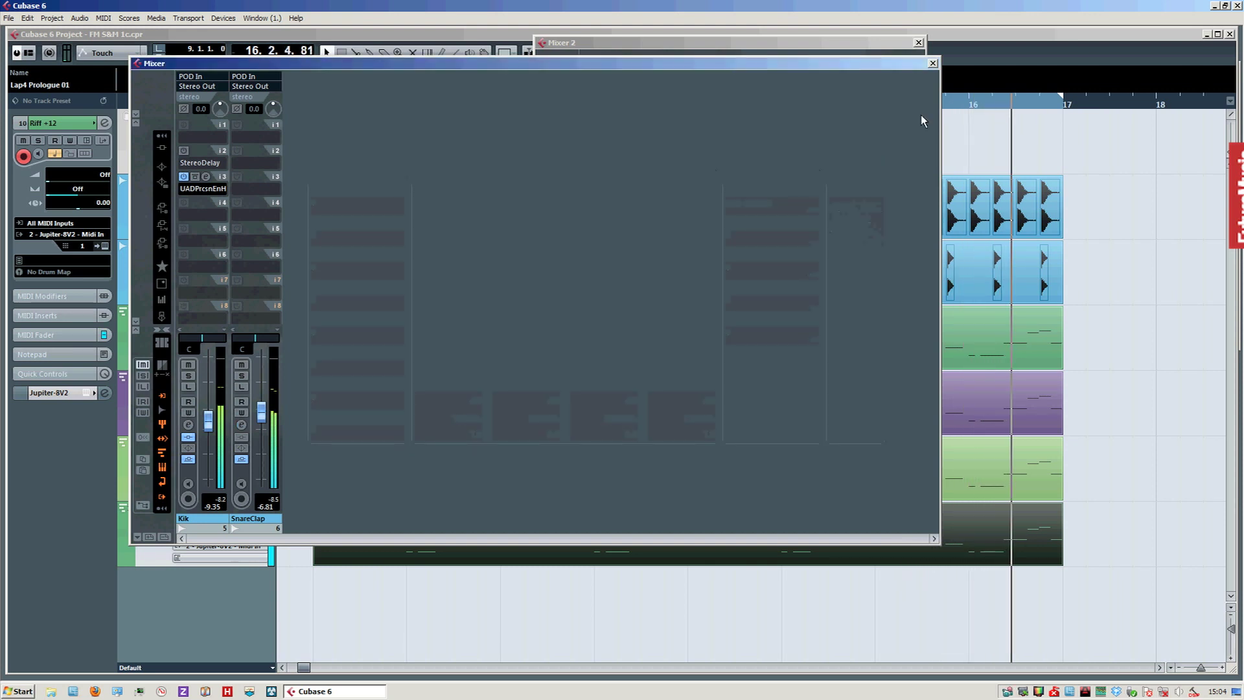
left_click(933, 64)
Close the Jupiter-8V2 compressor editor, then unmute Prologue and TAL-NoiseMaker and take their Compressor inserts out of bypass
left_click(795, 276)
left_click(652, 156)
left_click(646, 344)
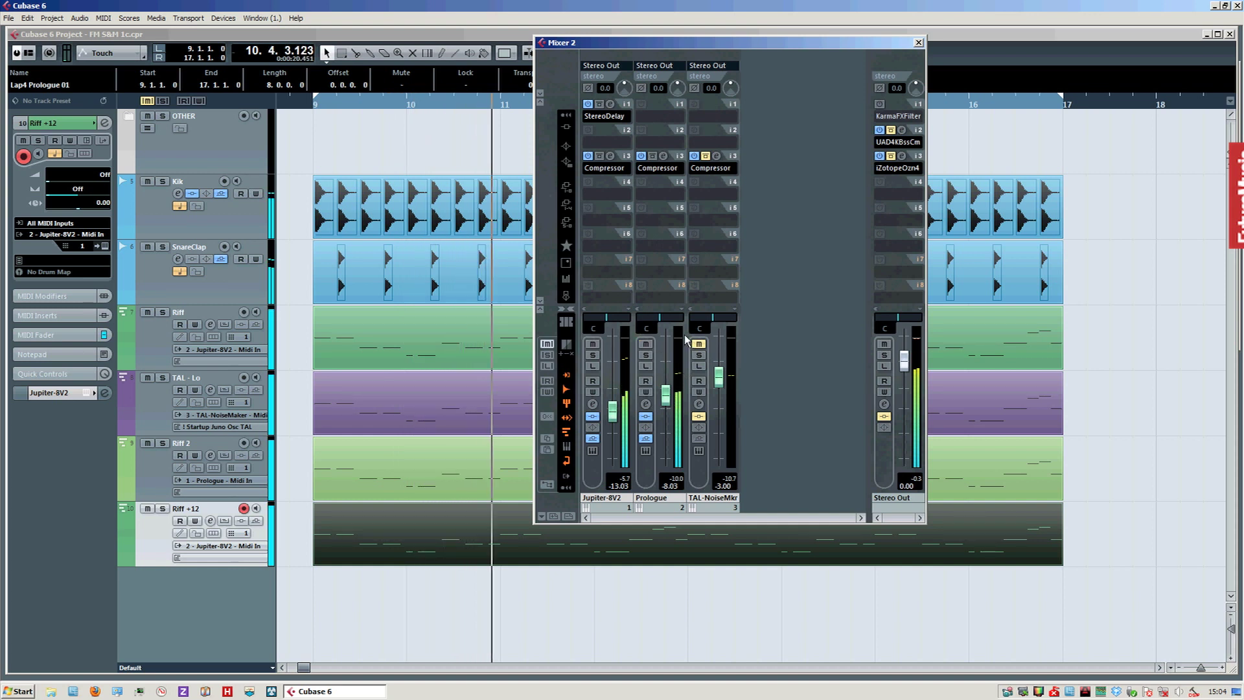
left_click(706, 157)
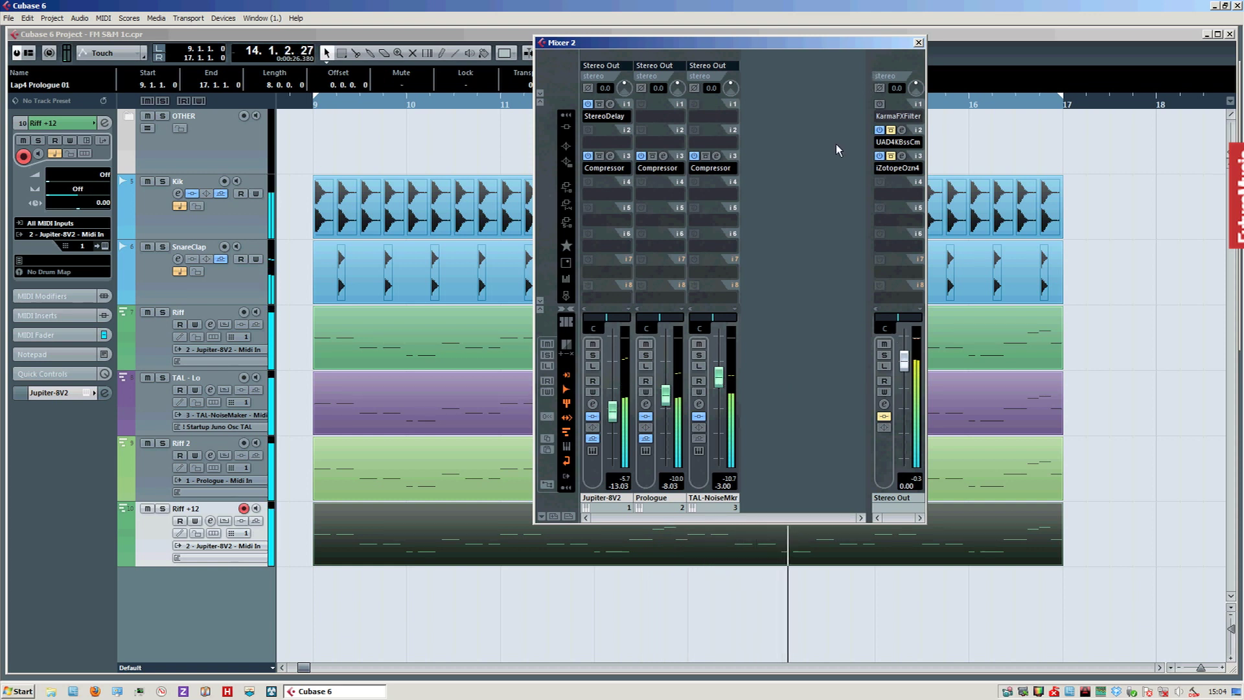
Activate the UAD 4K Buss Compressor insert on the Stereo Out channel and close its editor
left_click(902, 131)
left_click(756, 176)
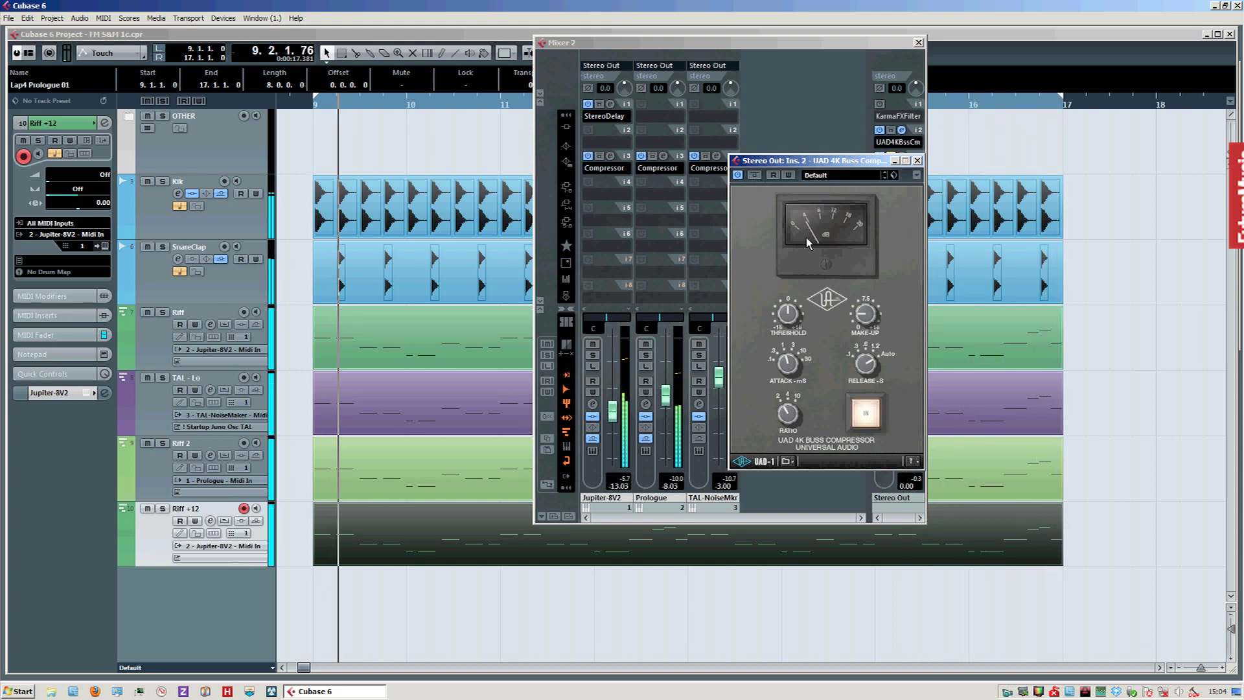
left_click(895, 159)
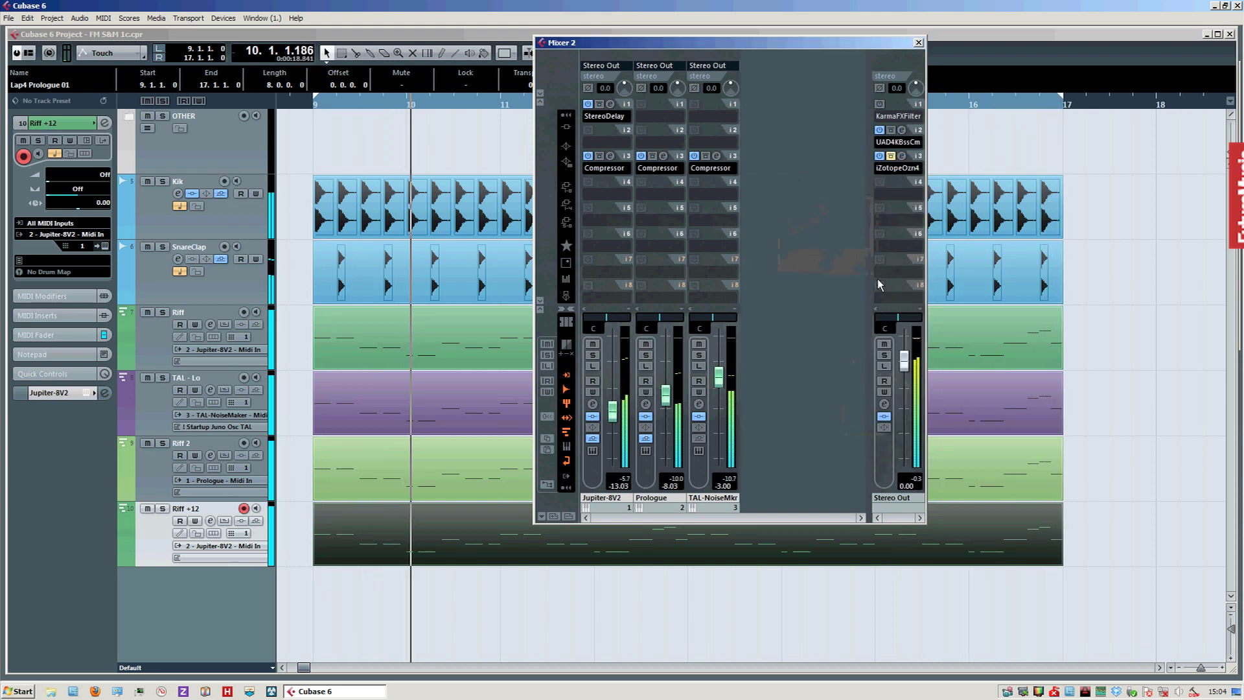
Take the iZotope Ozone 4 insert on Stereo Out out of bypass, close its editor and return to the project window
left_click(902, 157)
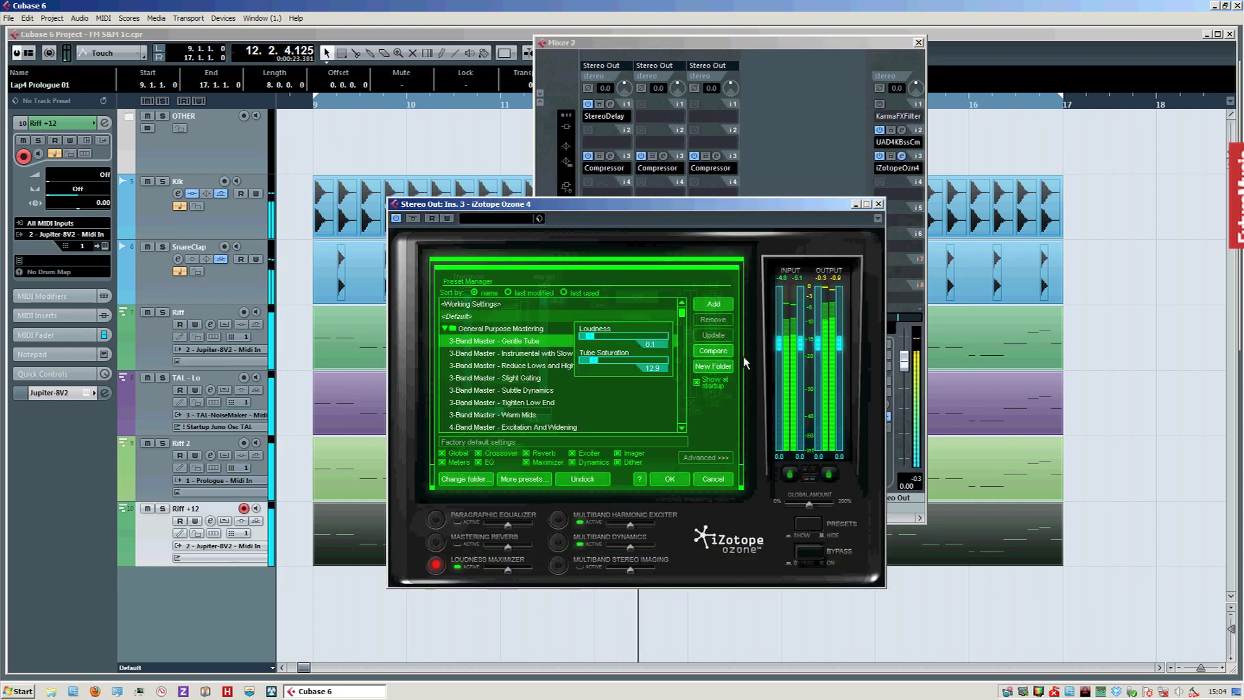
left_click(879, 204)
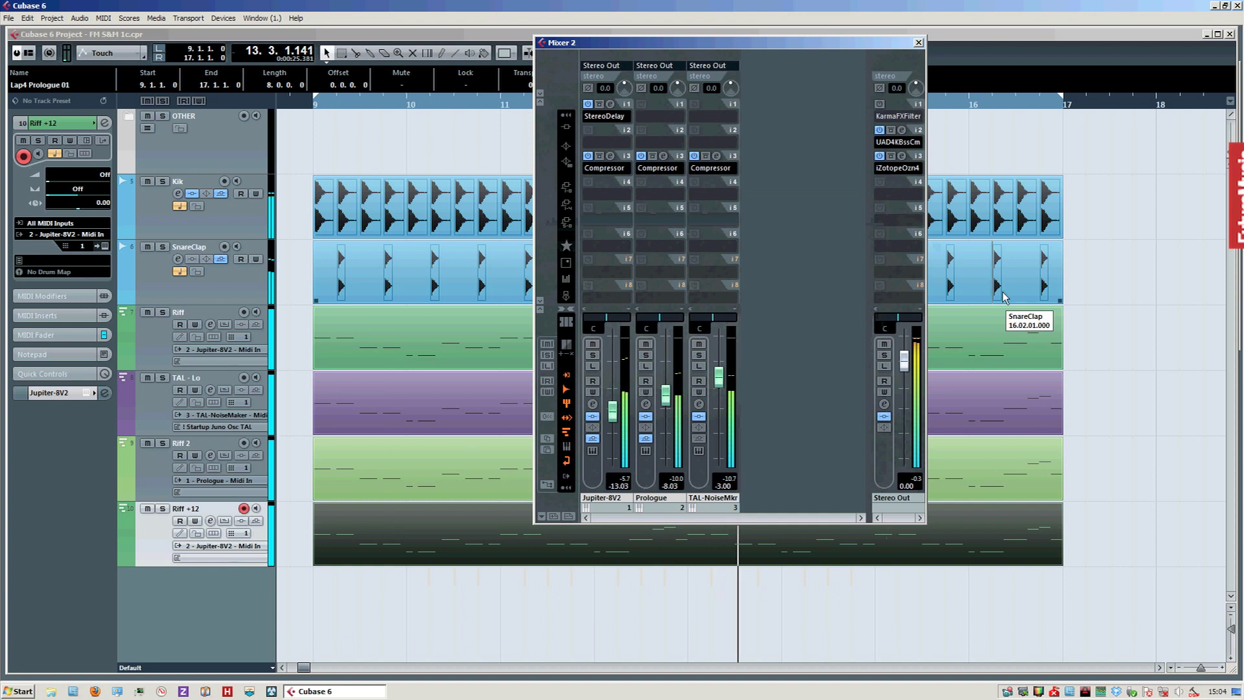
left_click(1096, 376)
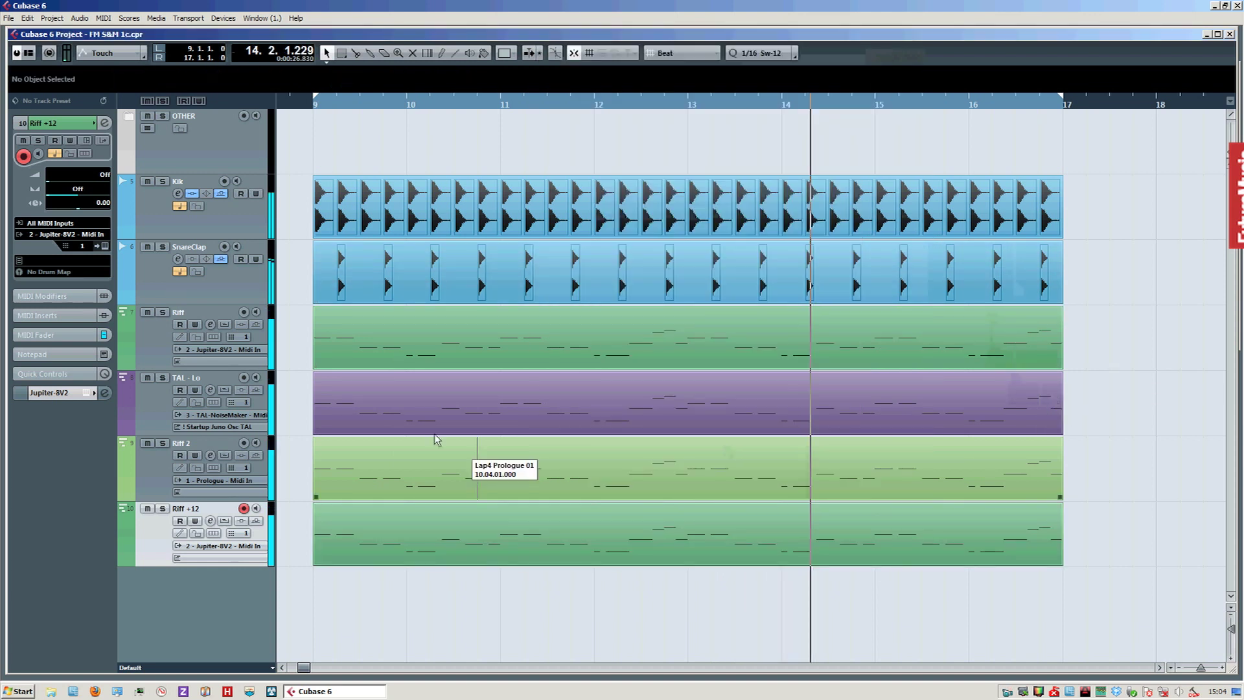
Audition the Riff, TAL - Lo, Riff 2 and Riff +12 tracks soloed in turn, and end with no track soloed
left_click(163, 312)
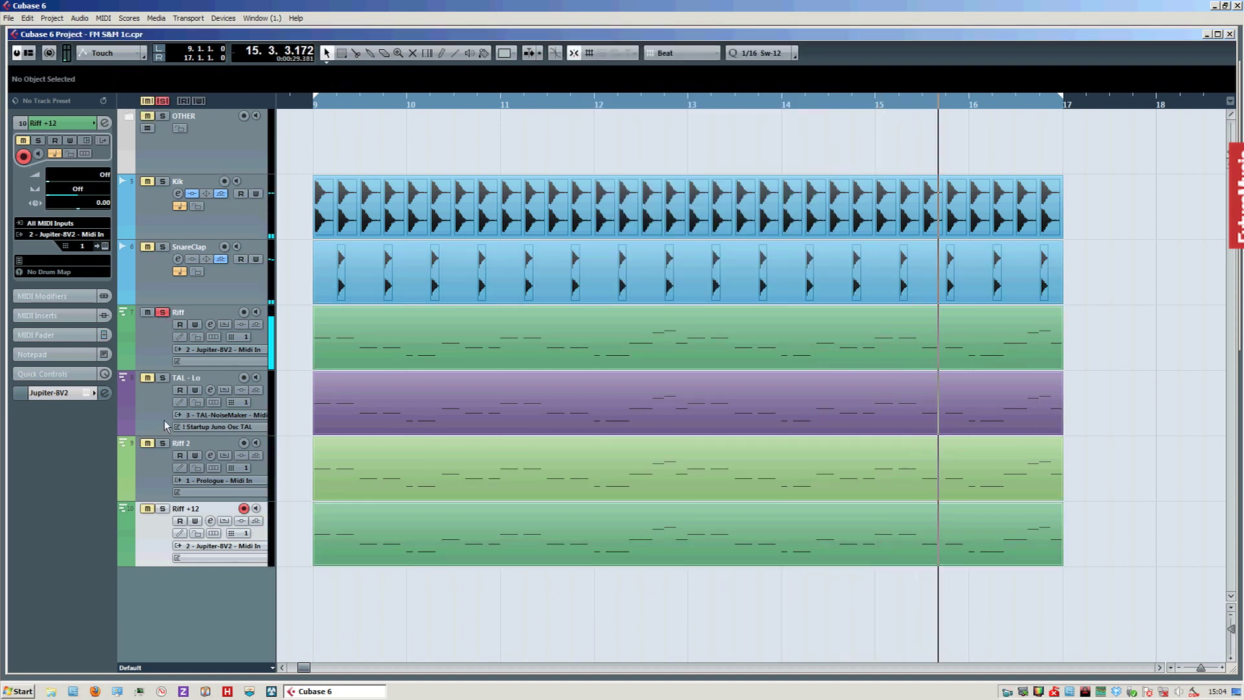
left_click(156, 404)
left_click(163, 378)
left_click(162, 313)
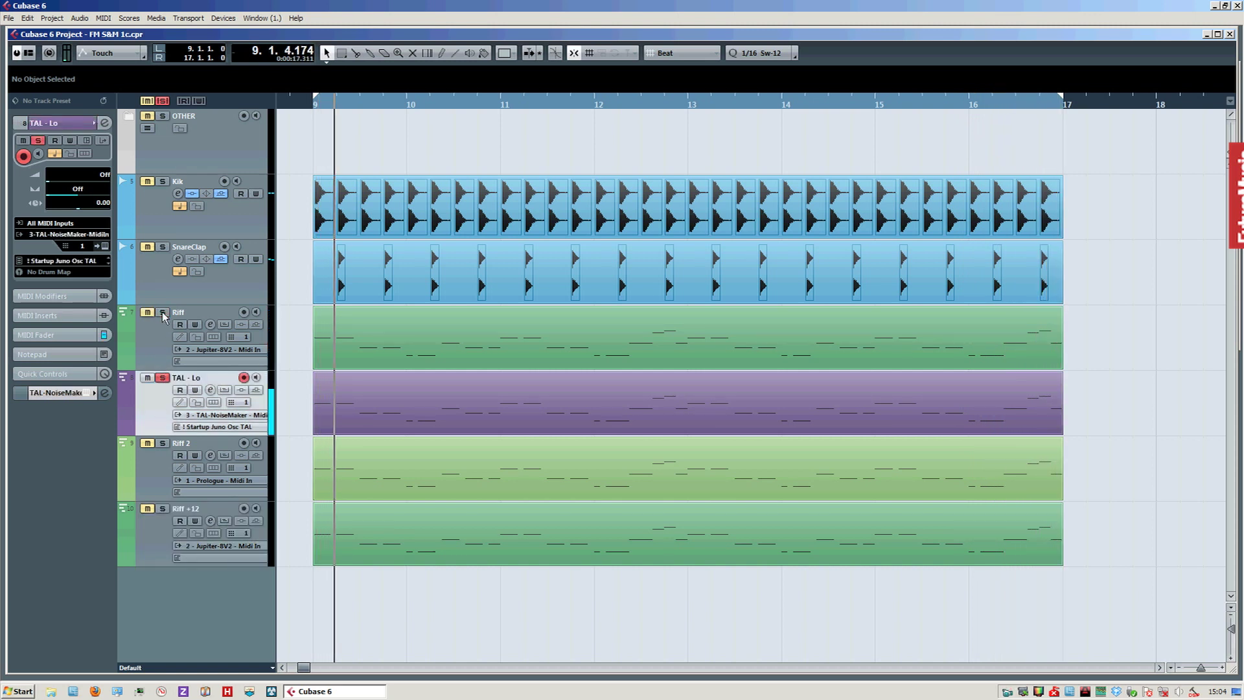
left_click(163, 378)
left_click(163, 443)
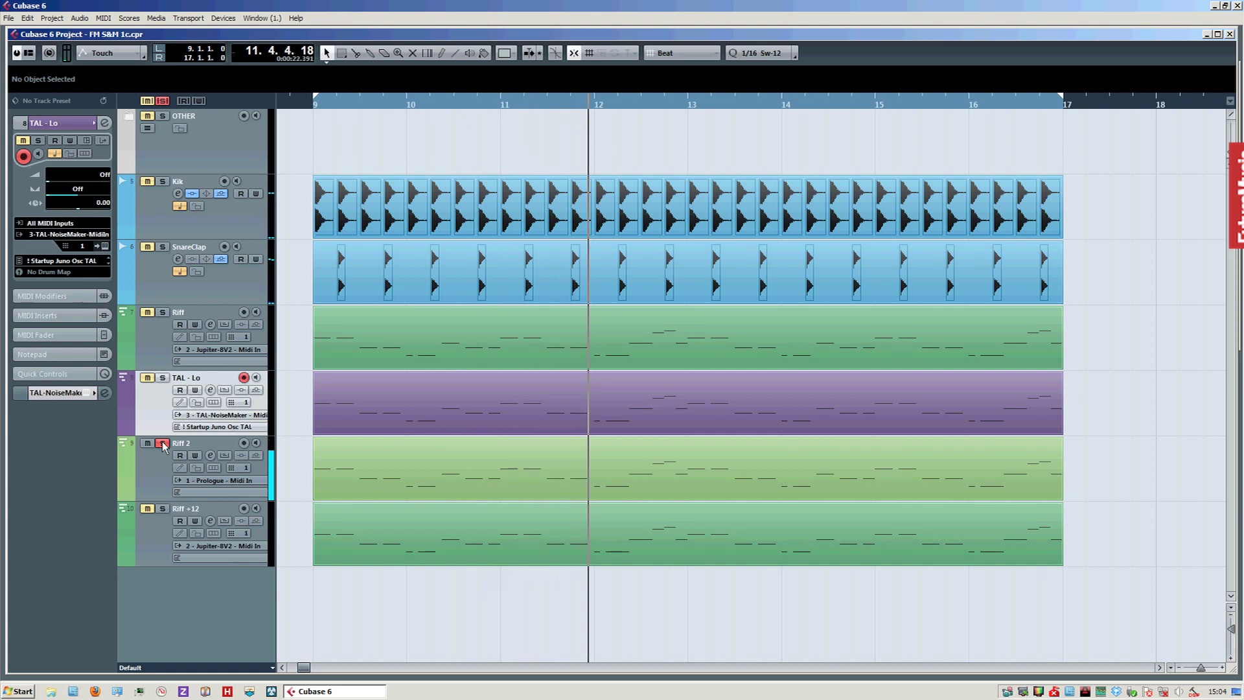
left_click(163, 443)
left_click(163, 509)
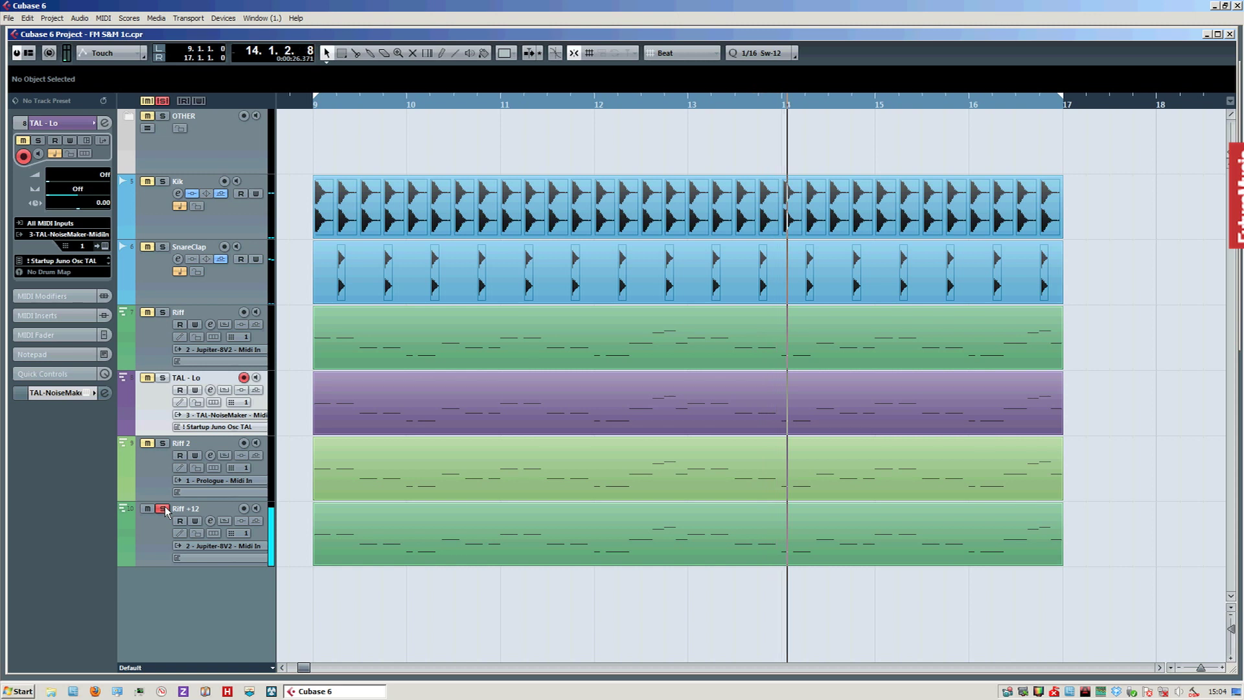
left_click(163, 509)
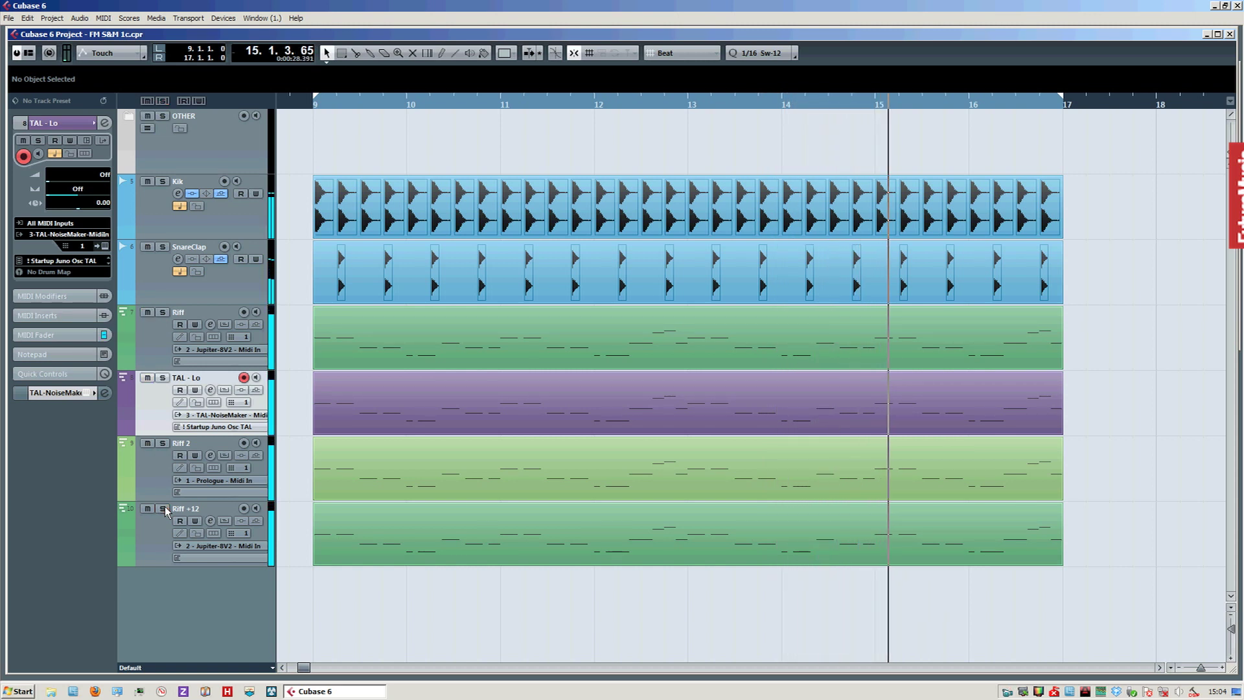